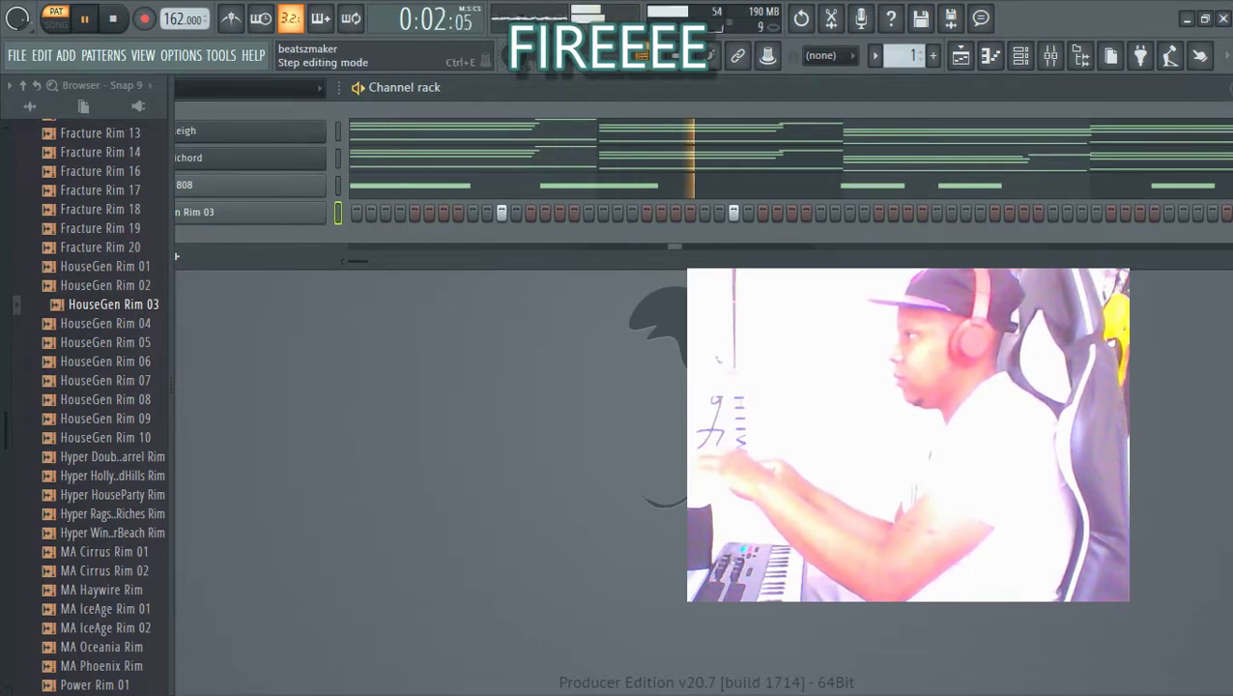
Step: Place a HouseGen Rim 03 hit at bar 2, step 11 while auditioning the loop
drag(600, 88, 551, 111)
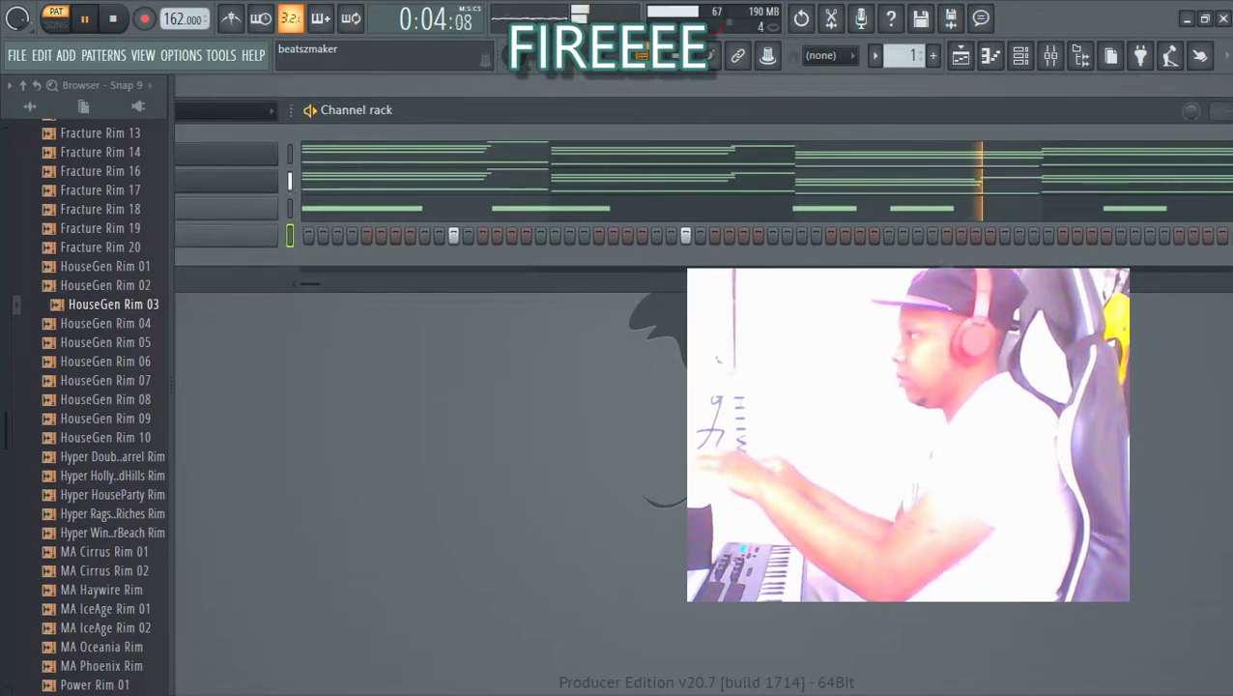
key(space)
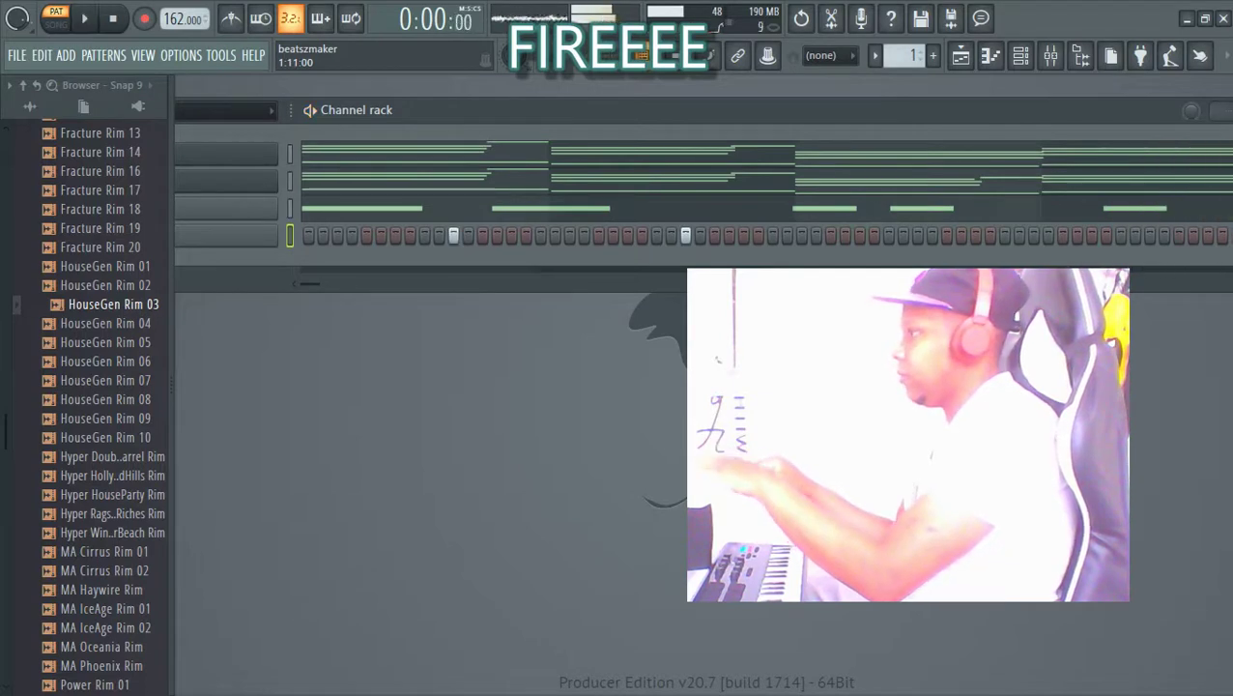
key(space)
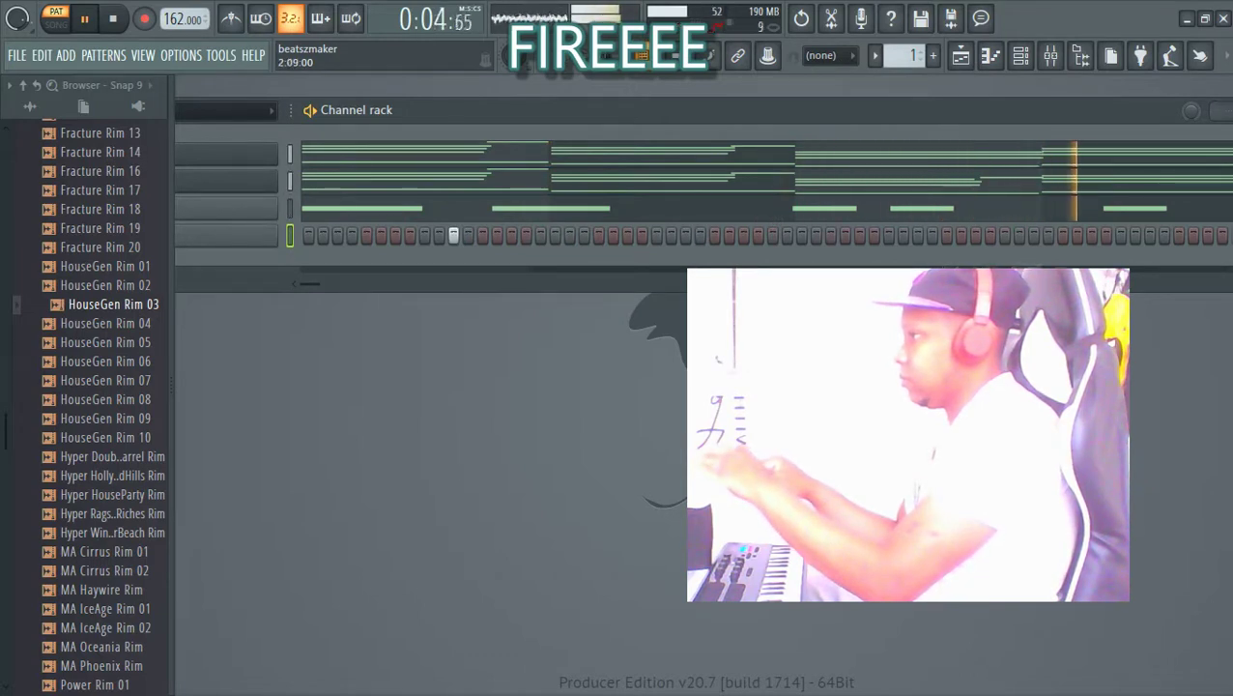
click(468, 236)
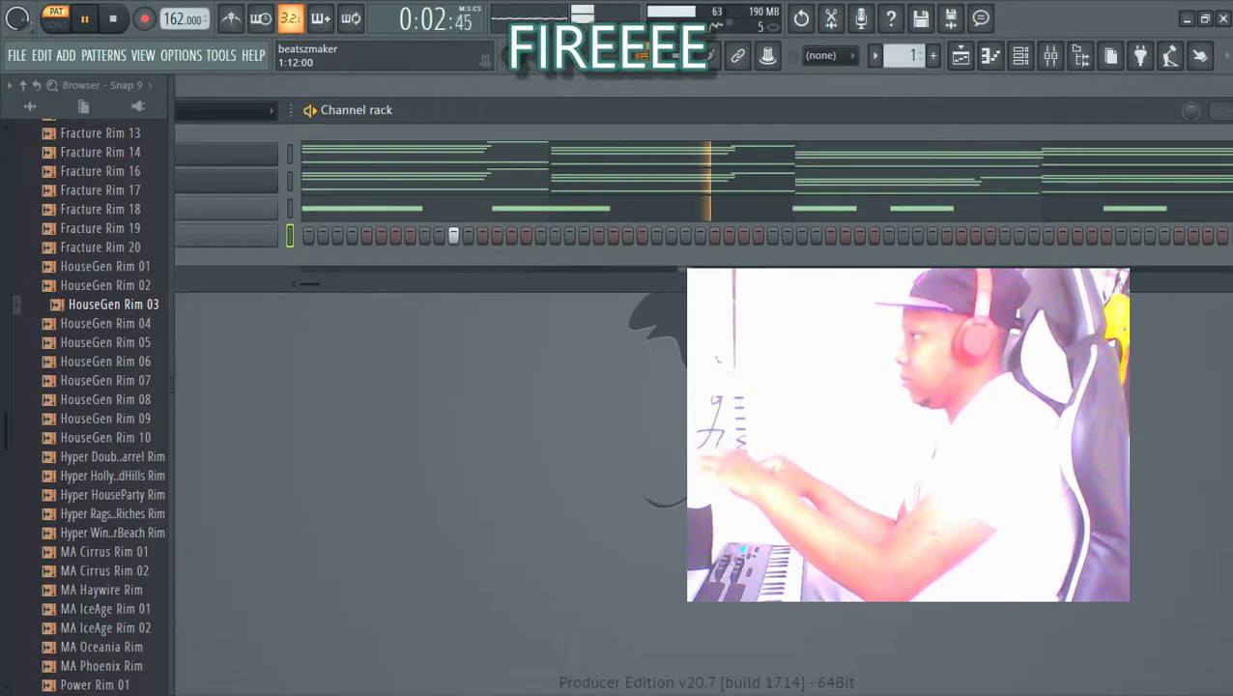
click(685, 236)
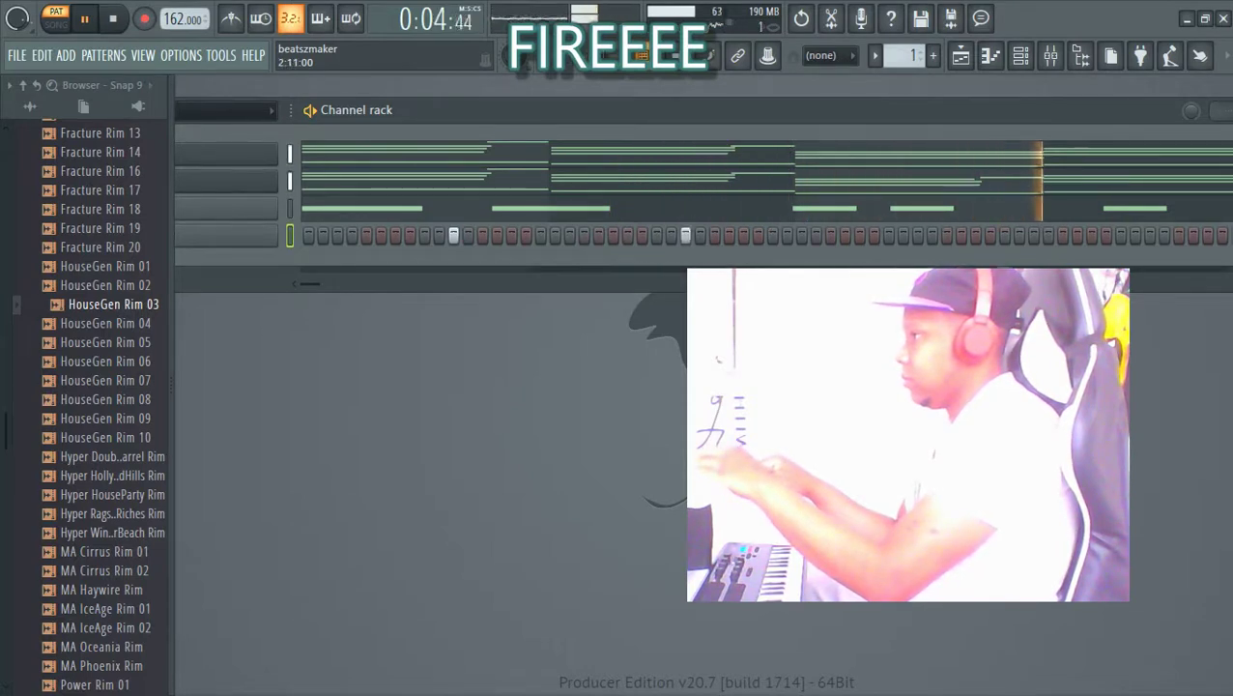
Step: Add HouseGen Rim 03 hits at bar 2 step 15 and bar 4 steps 1 and 3 while auditioning the loop
key(space)
key(space)
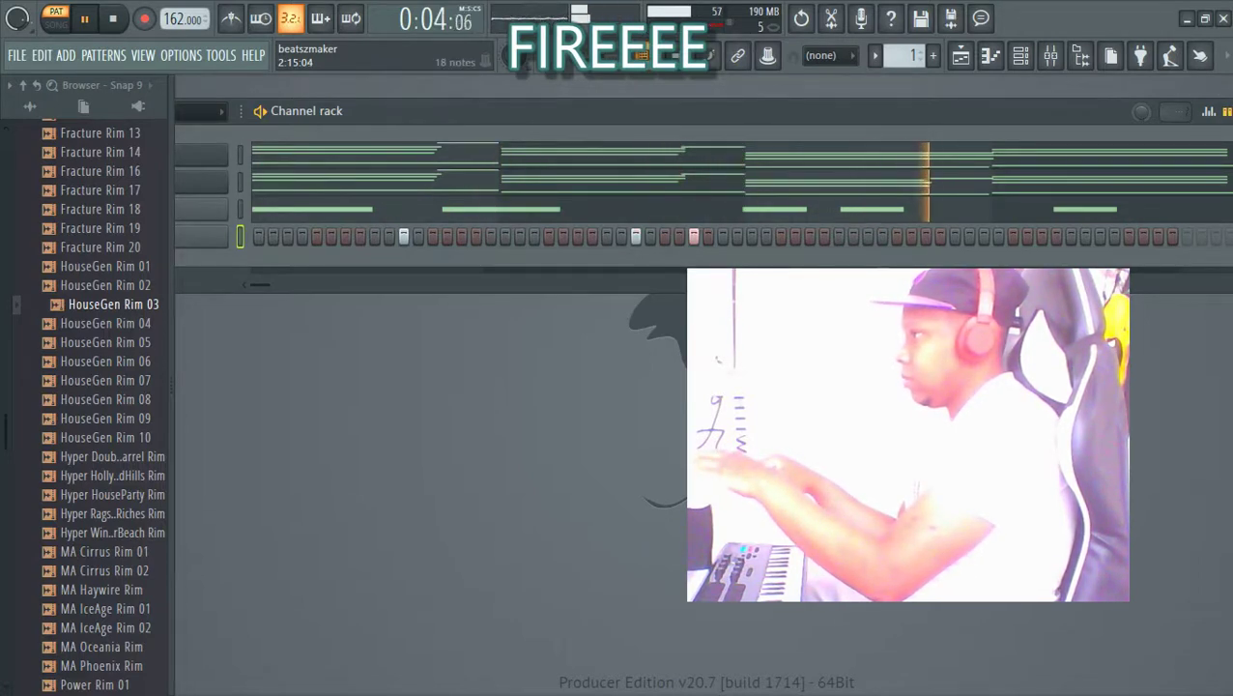
key(space)
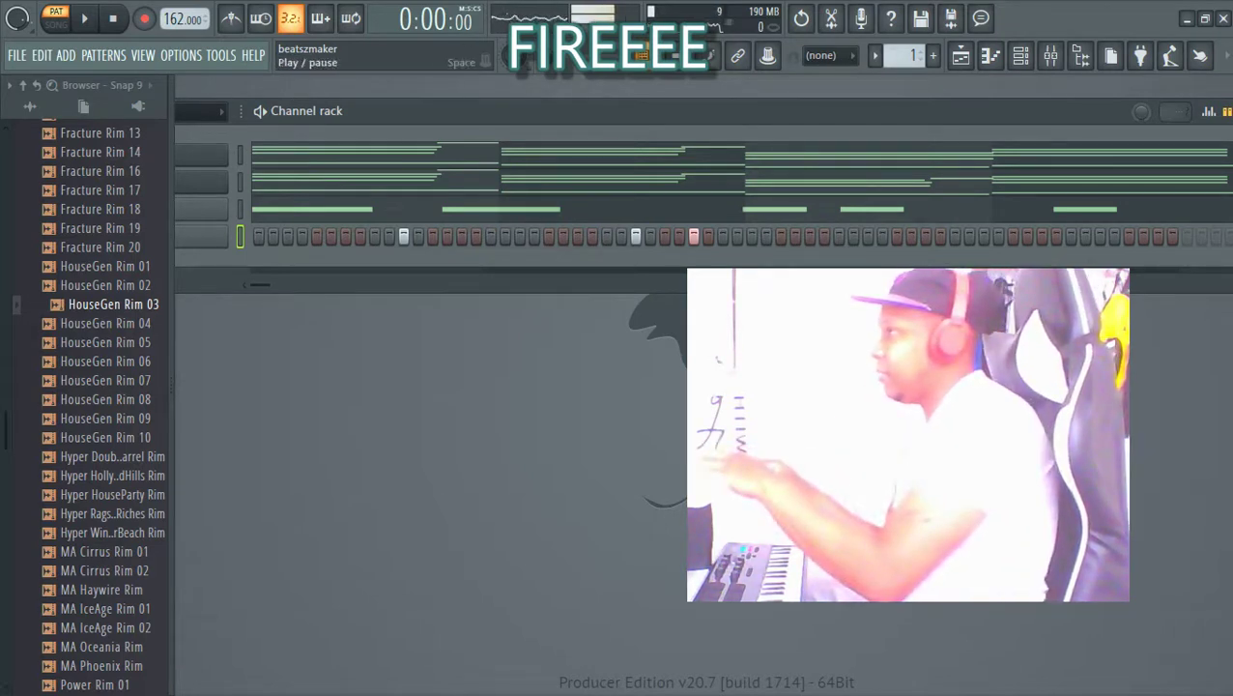
key(space)
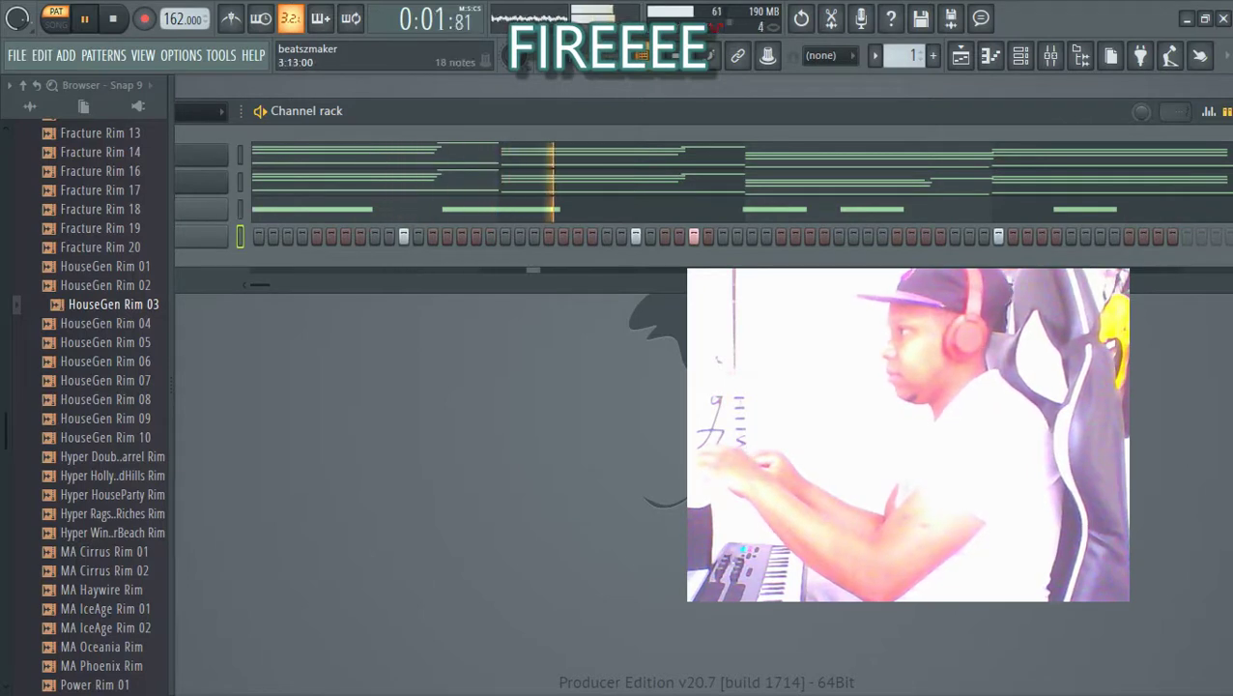
drag(618, 111, 510, 104)
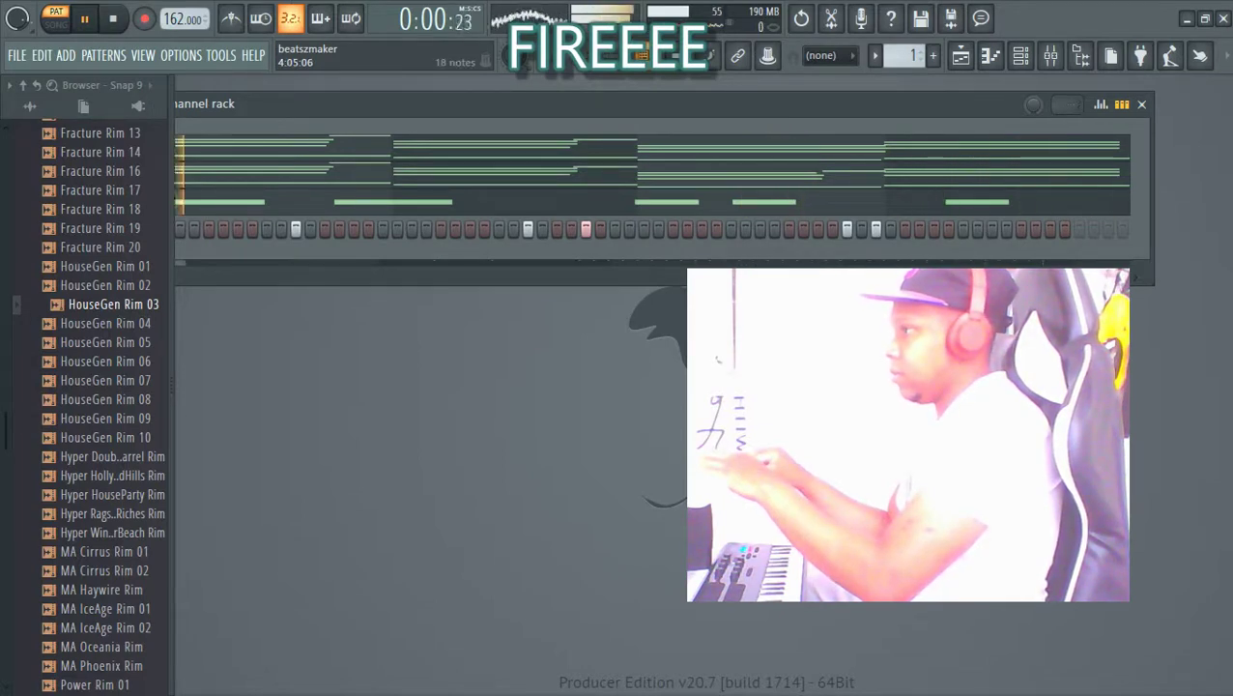
Step: Collapse the browser's folder tree and expand the Beatsz Maker Drums folder
drag(913, 103, 1186, 104)
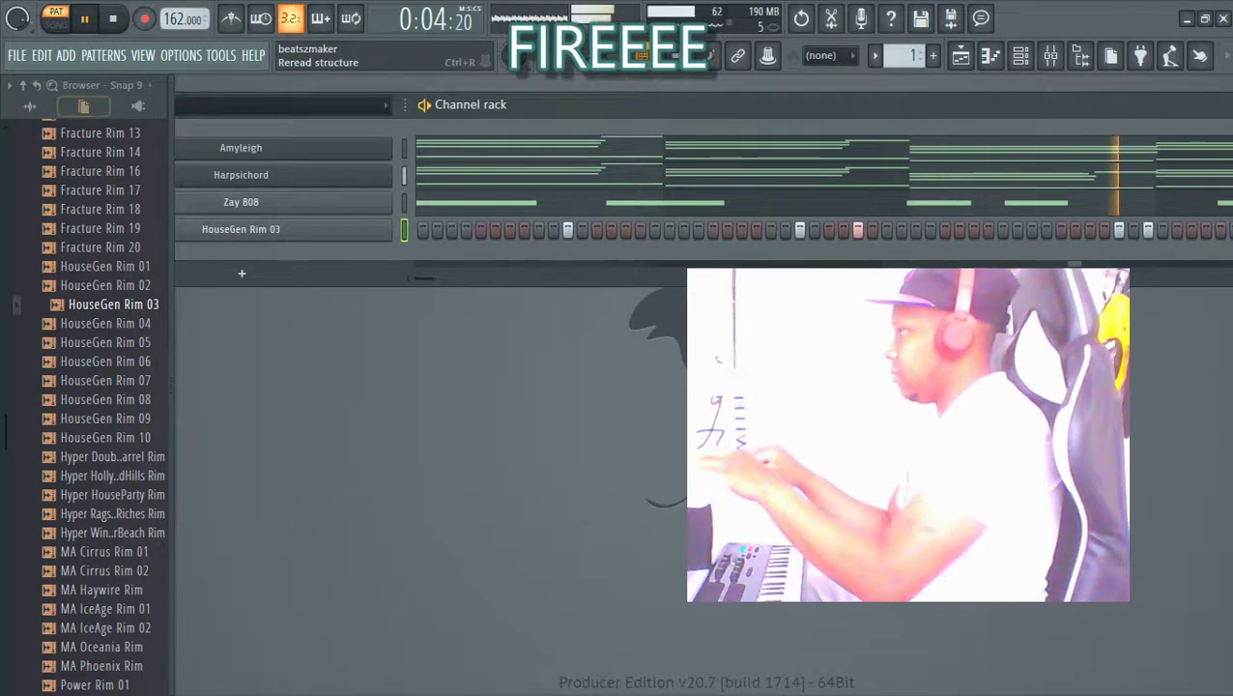
click(23, 85)
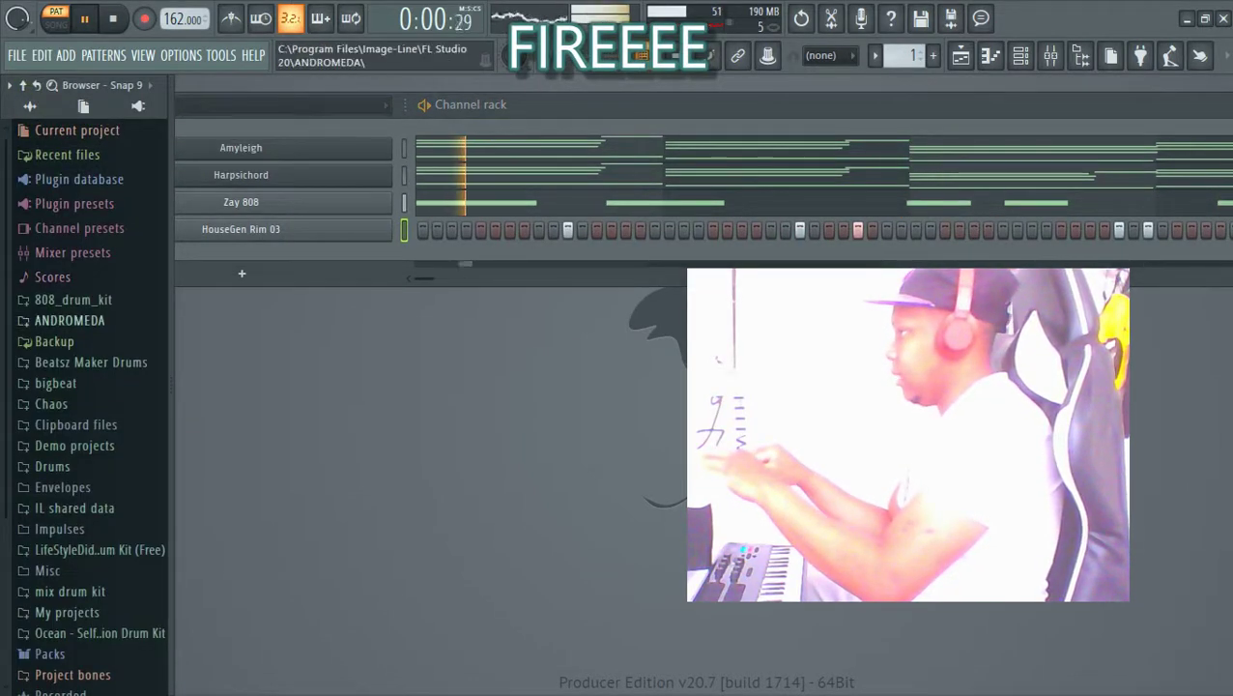
scroll(69, 320, down, 1)
scroll(58, 396, down, 1)
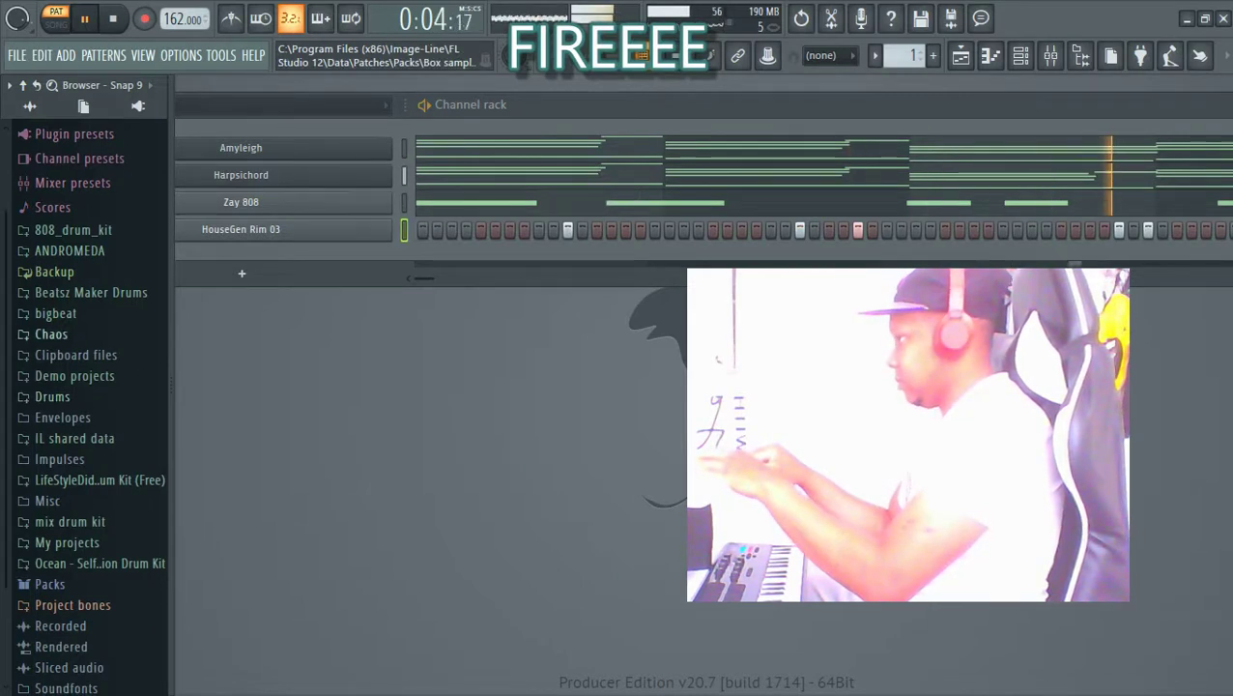
click(90, 292)
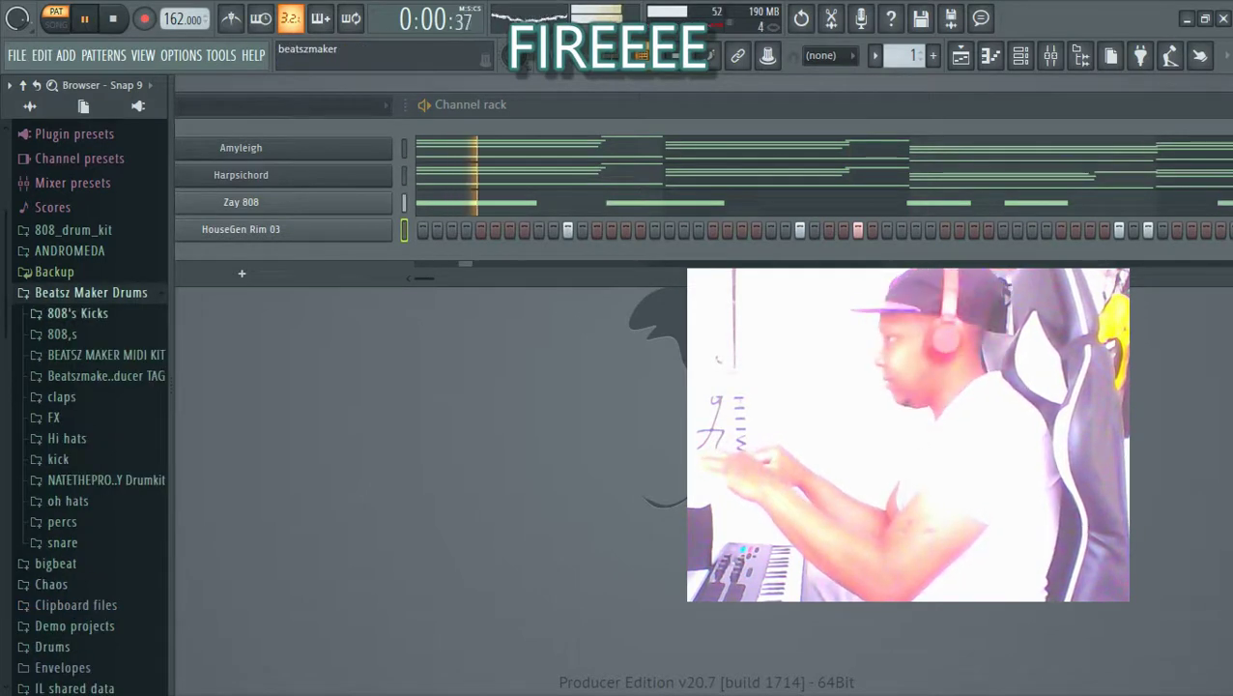
click(91, 291)
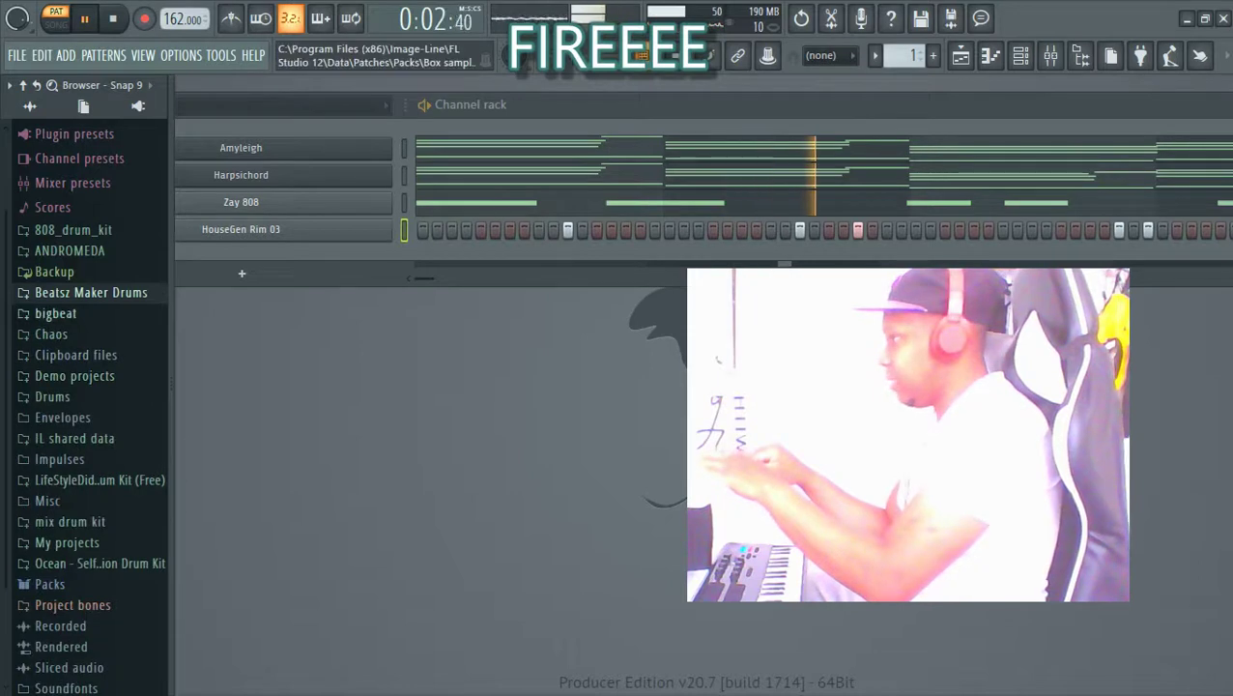
click(91, 292)
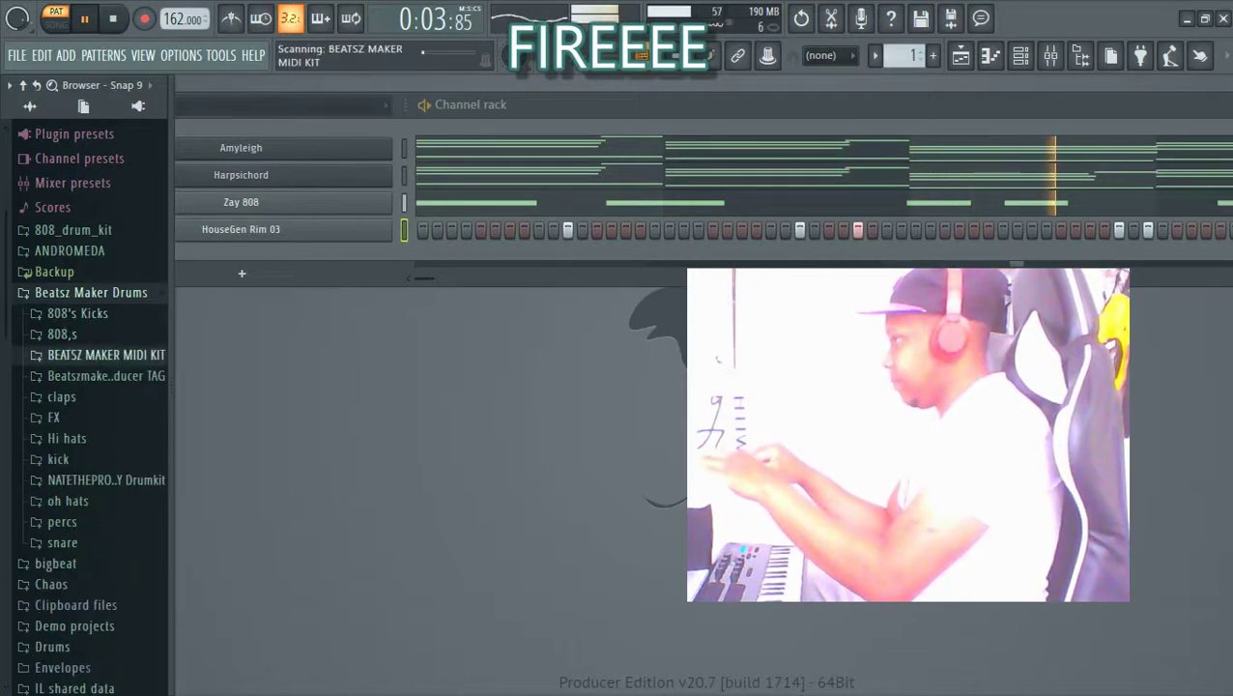
Step: Add the BEATSZ MAKER MATCH STICKK HI Hat sample from the Hi hats folder as a new channel
click(106, 355)
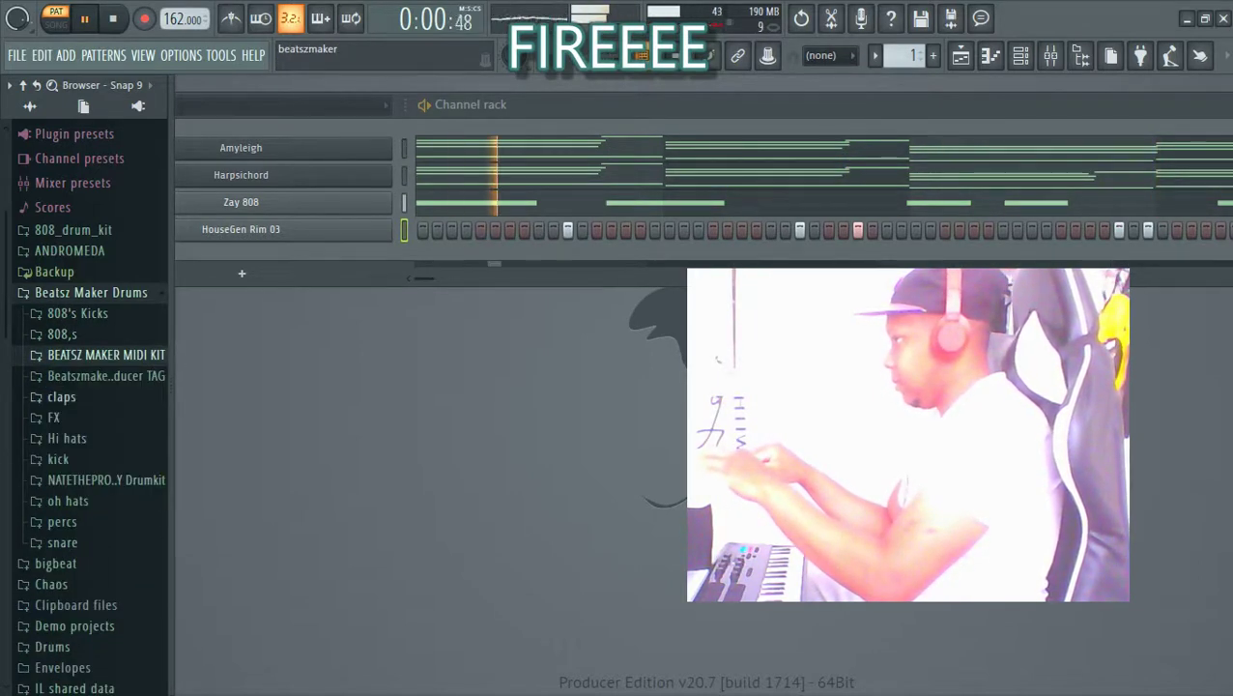
click(67, 438)
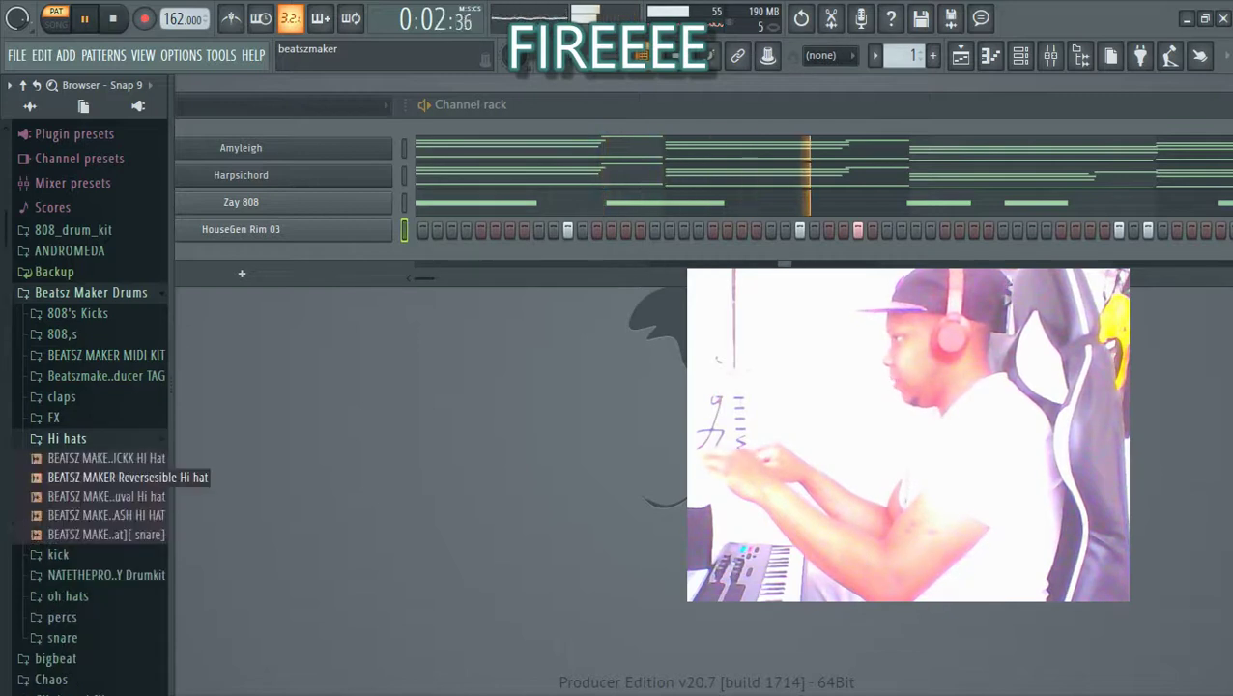
click(116, 458)
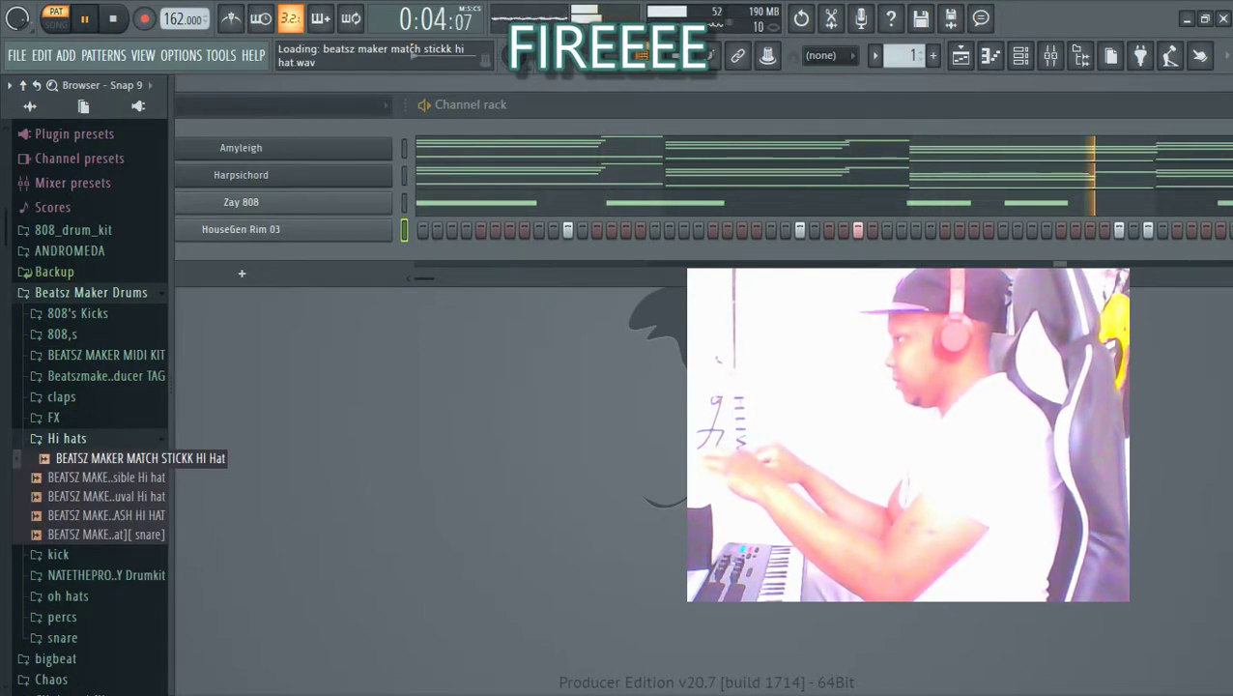
drag(116, 458, 220, 280)
Step: Route the MATCH STICKK HI Hat channel to mixer track 5 and fill its pattern every two steps
drag(580, 105, 717, 114)
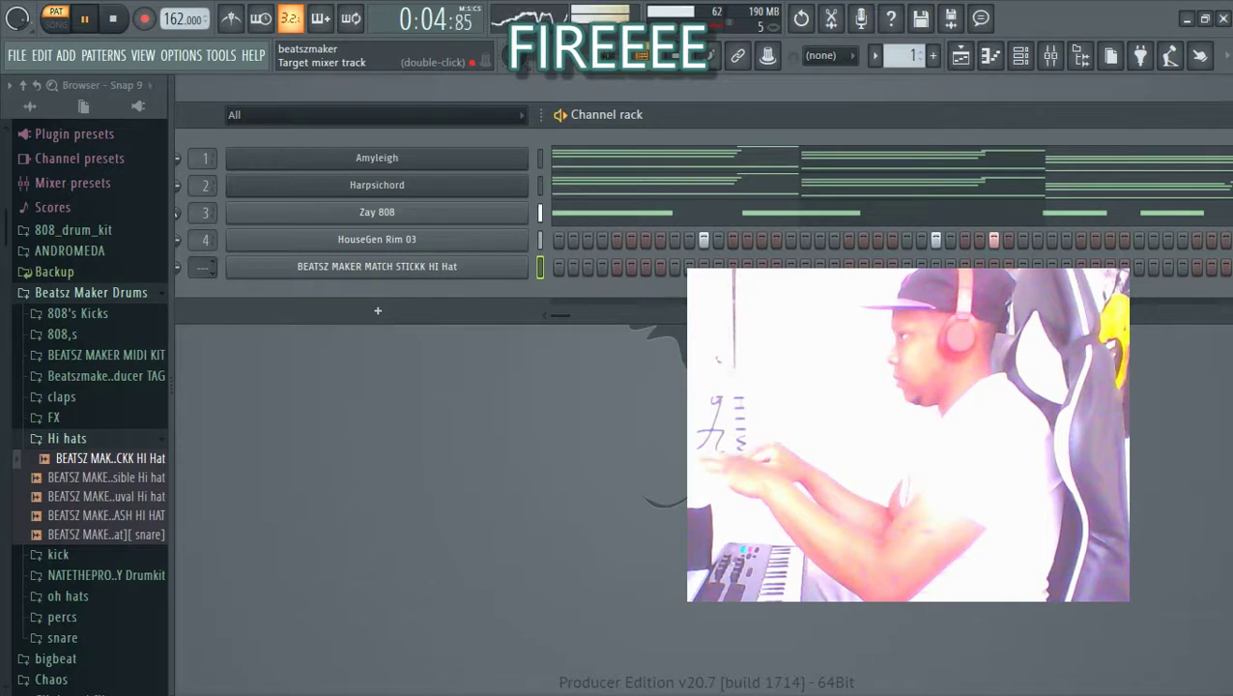
mouse_move(203, 267)
mouse_down()
mouse_move(203, 251)
mouse_move(203, 262)
mouse_up()
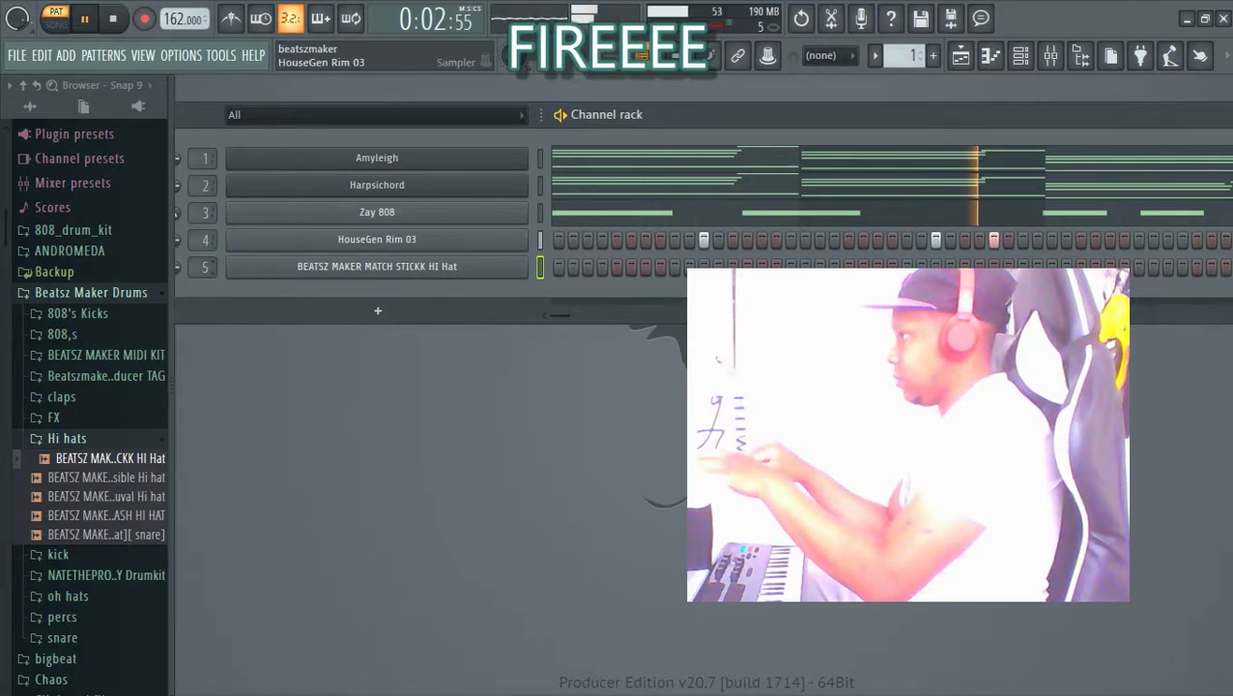
right_click(377, 267)
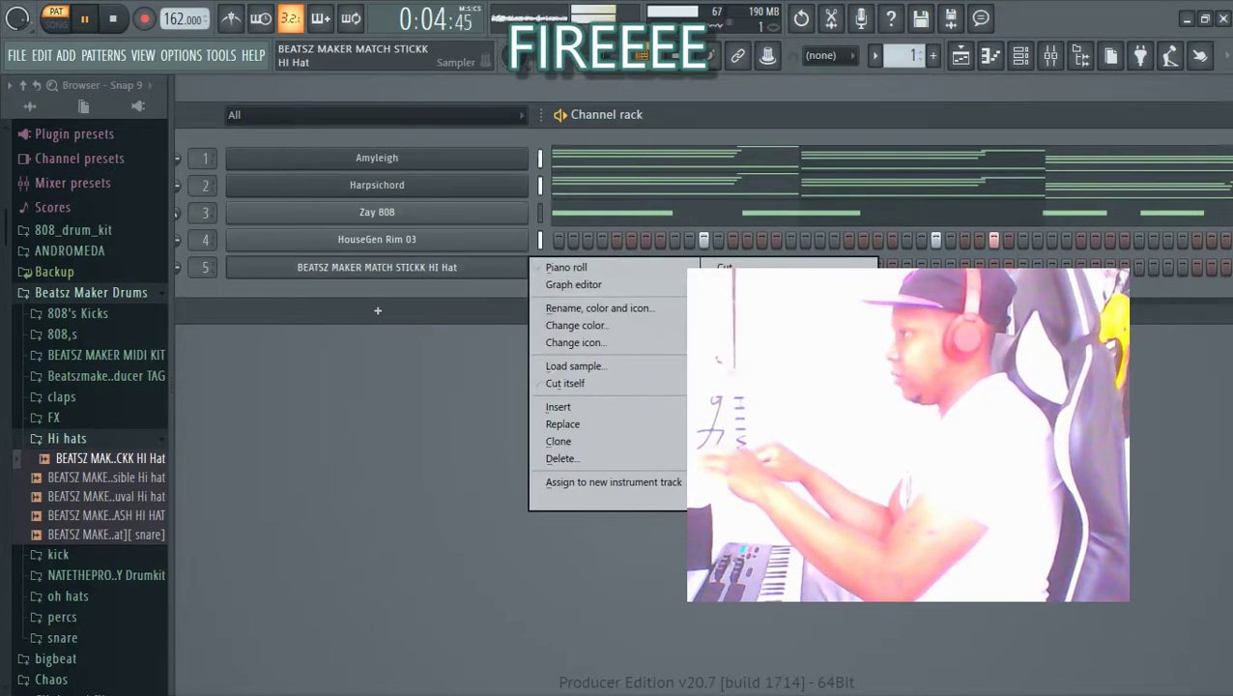
click(764, 326)
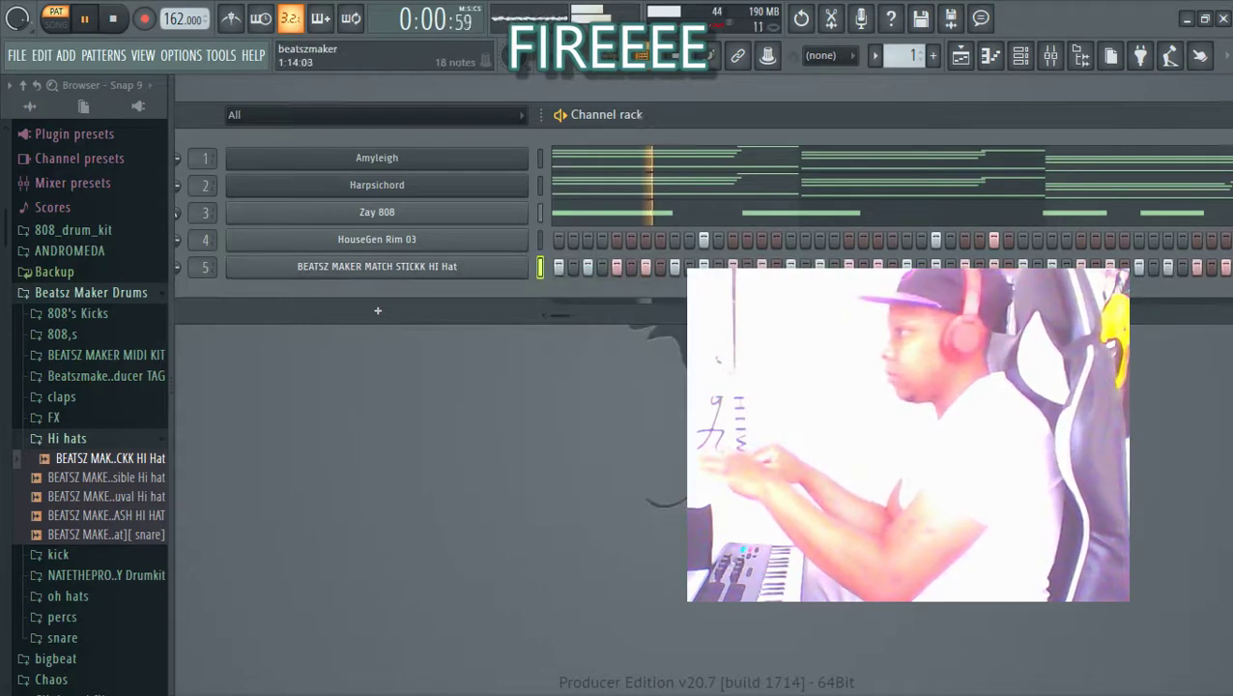
drag(764, 312, 601, 274)
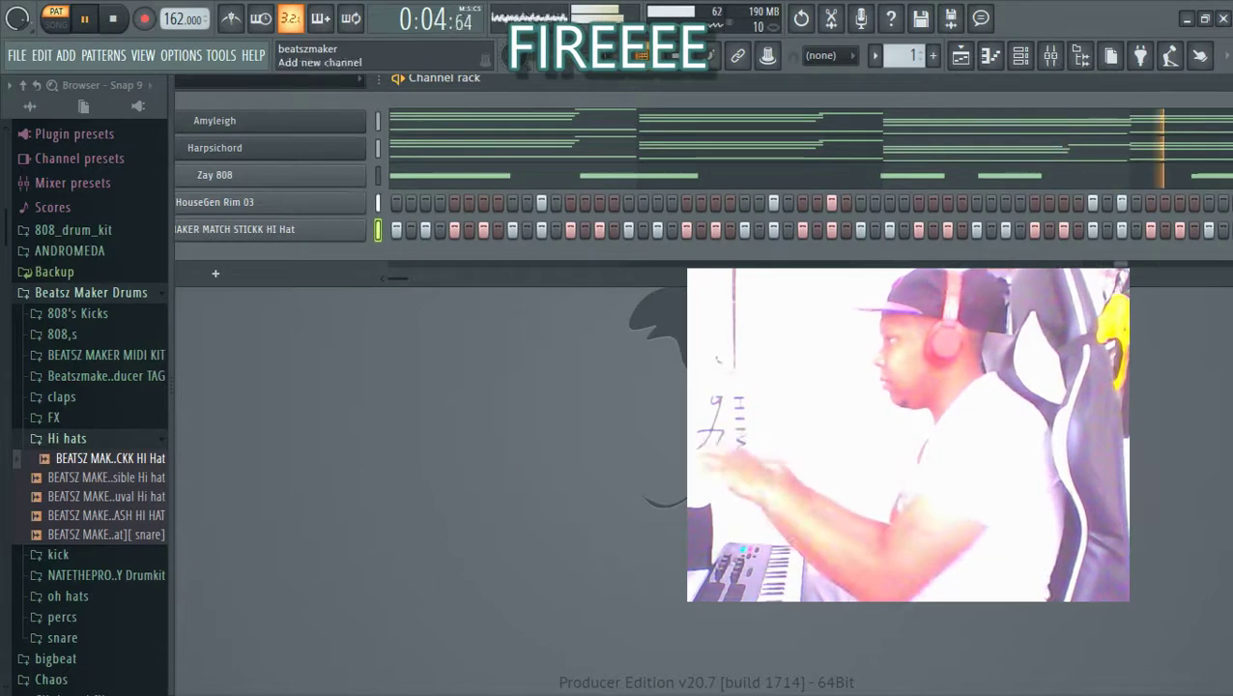
Step: Close the Hi hats folder and look through the LifeStyleDidIt - Ammo Drum Kit (Free) folder for further drum sounds
click(66, 439)
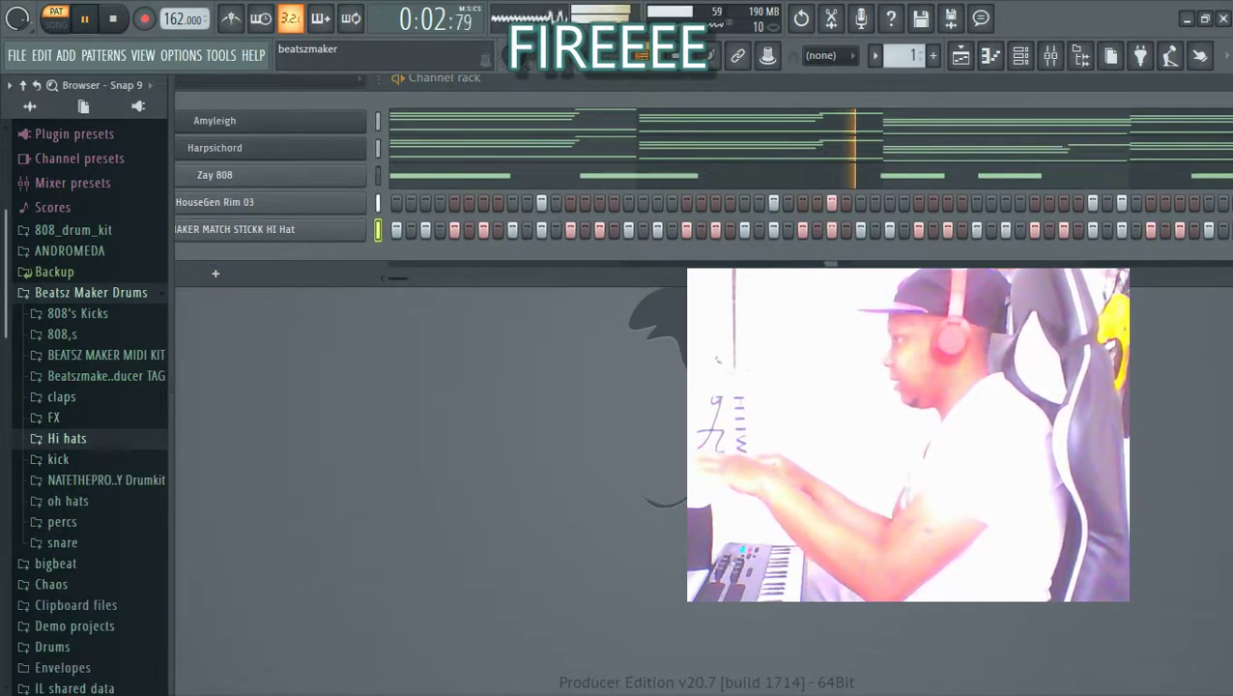
scroll(87, 386, down, 3)
scroll(87, 397, down, 1)
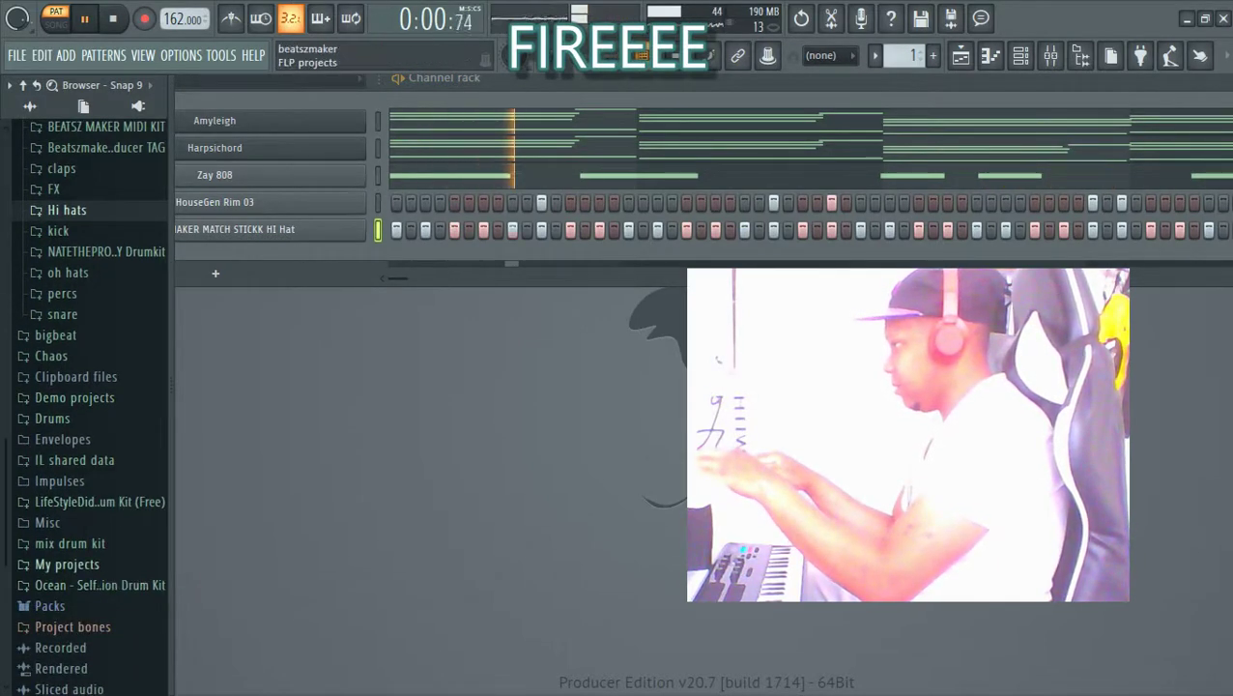
click(78, 543)
click(96, 501)
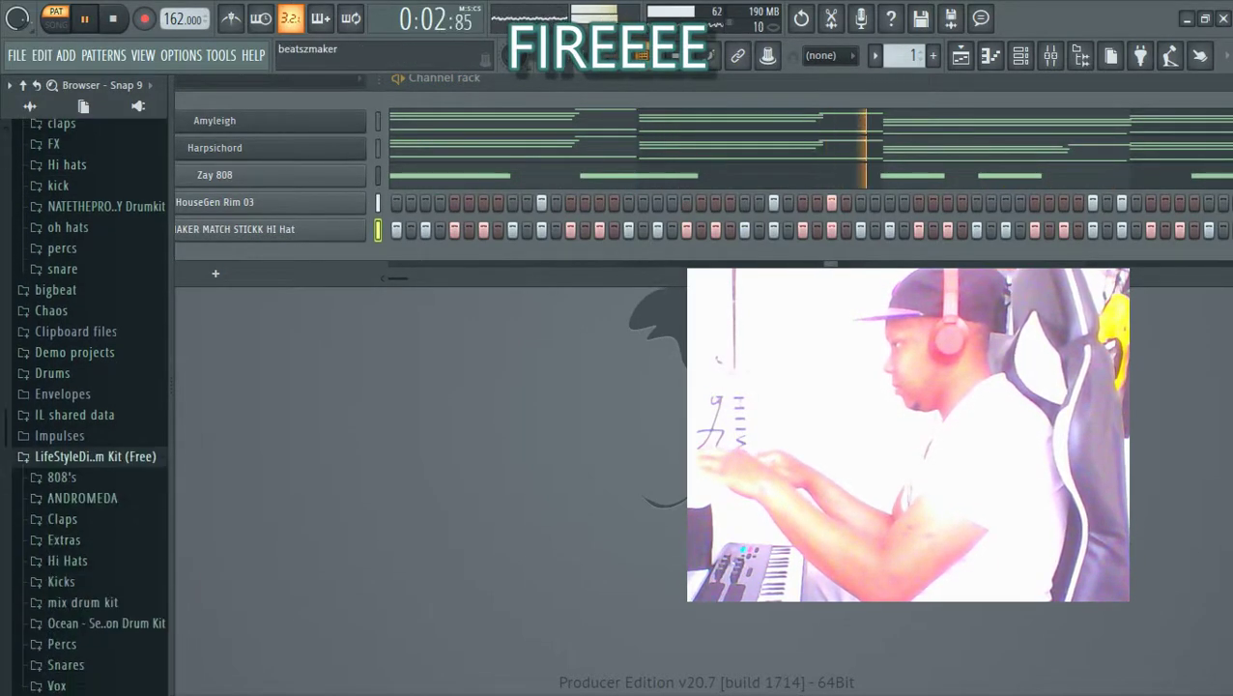
scroll(87, 435, down, 4)
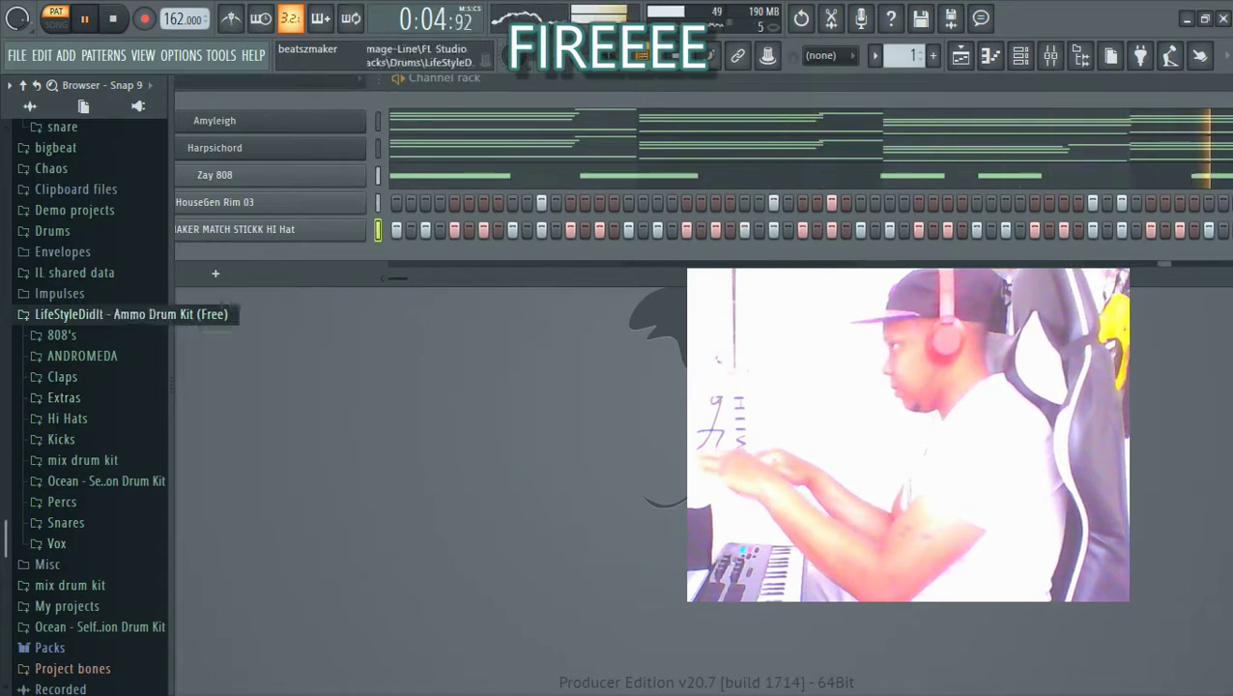
click(52, 231)
click(53, 231)
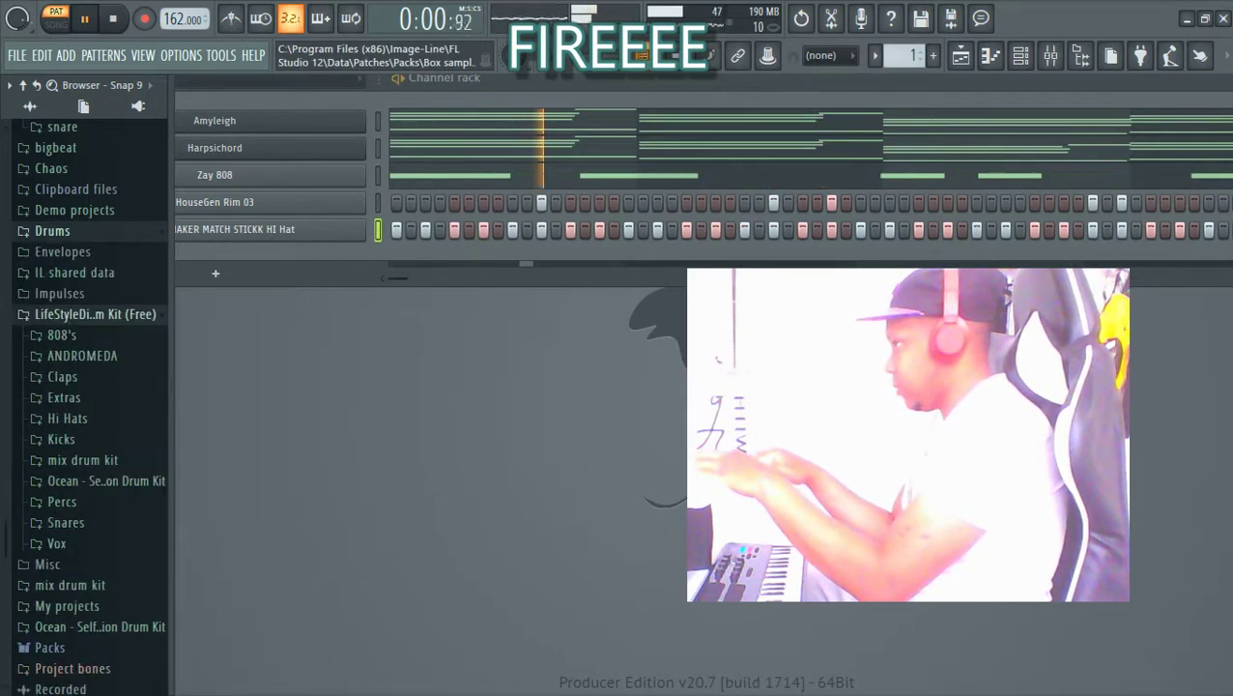
scroll(87, 334, down, 1)
scroll(87, 387, down, 4)
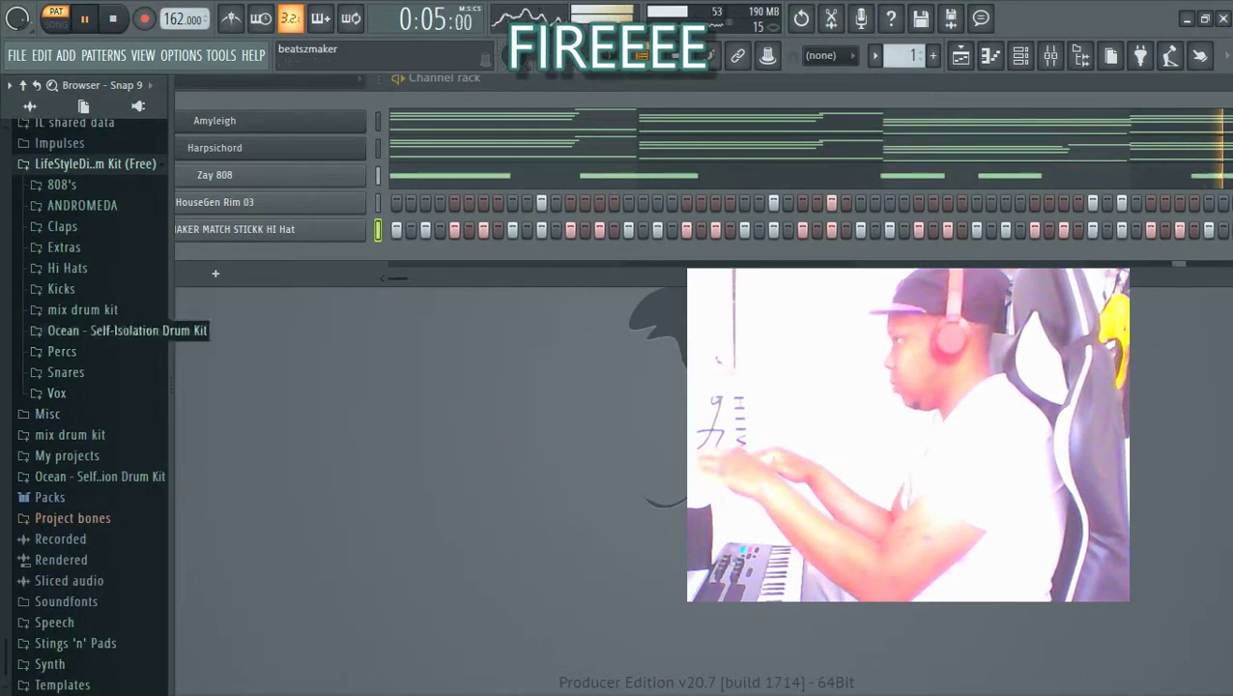
scroll(87, 290, up, 5)
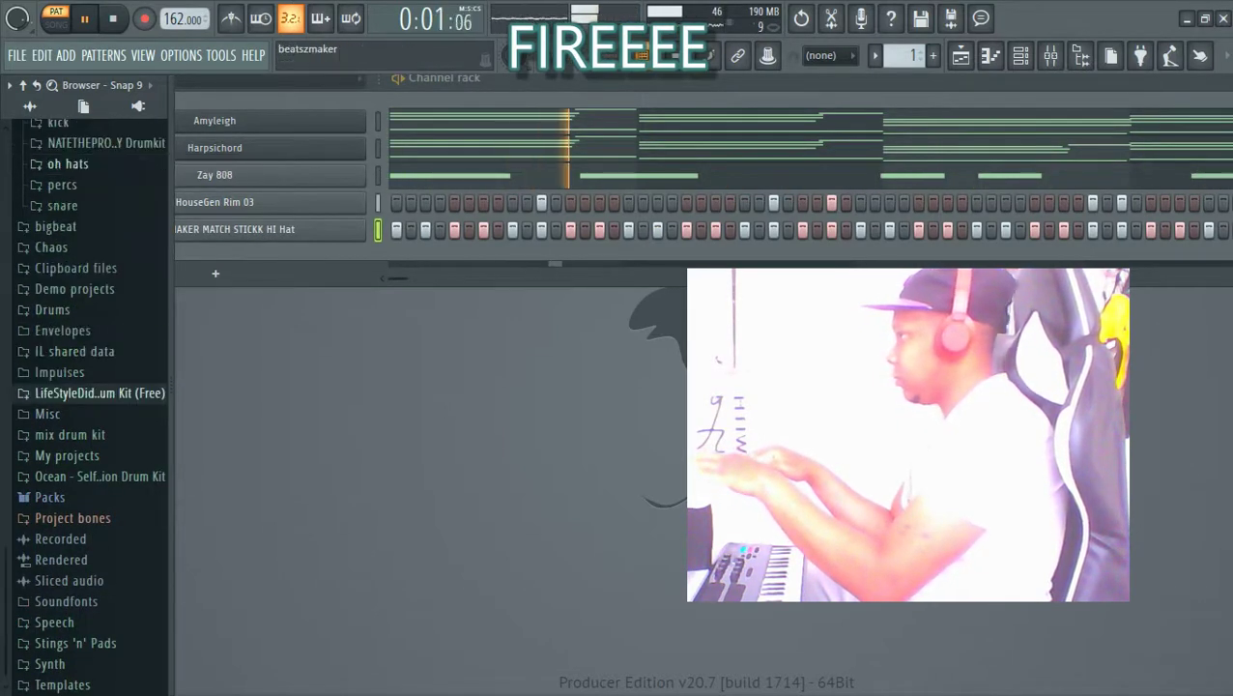
Step: Check the Drums, Misc and LifeStyleDidIt - Ammo Drum Kit (Free) folders for another drum sample
click(52, 309)
click(52, 309)
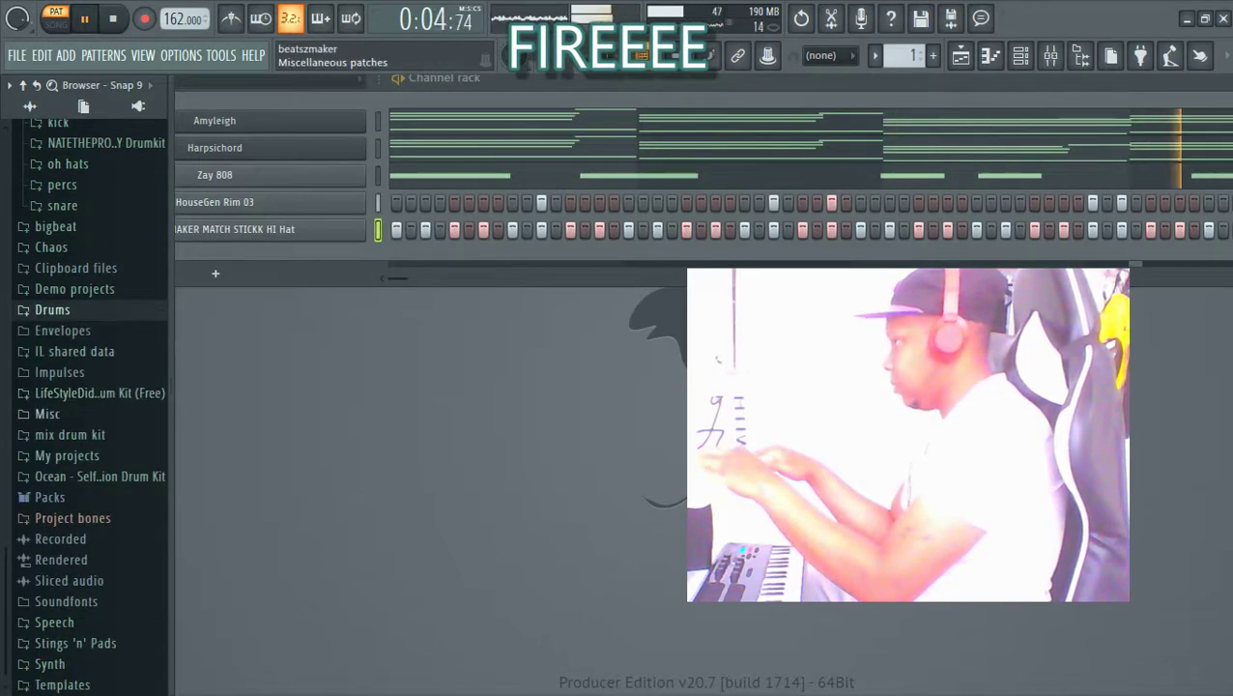
click(49, 413)
click(48, 413)
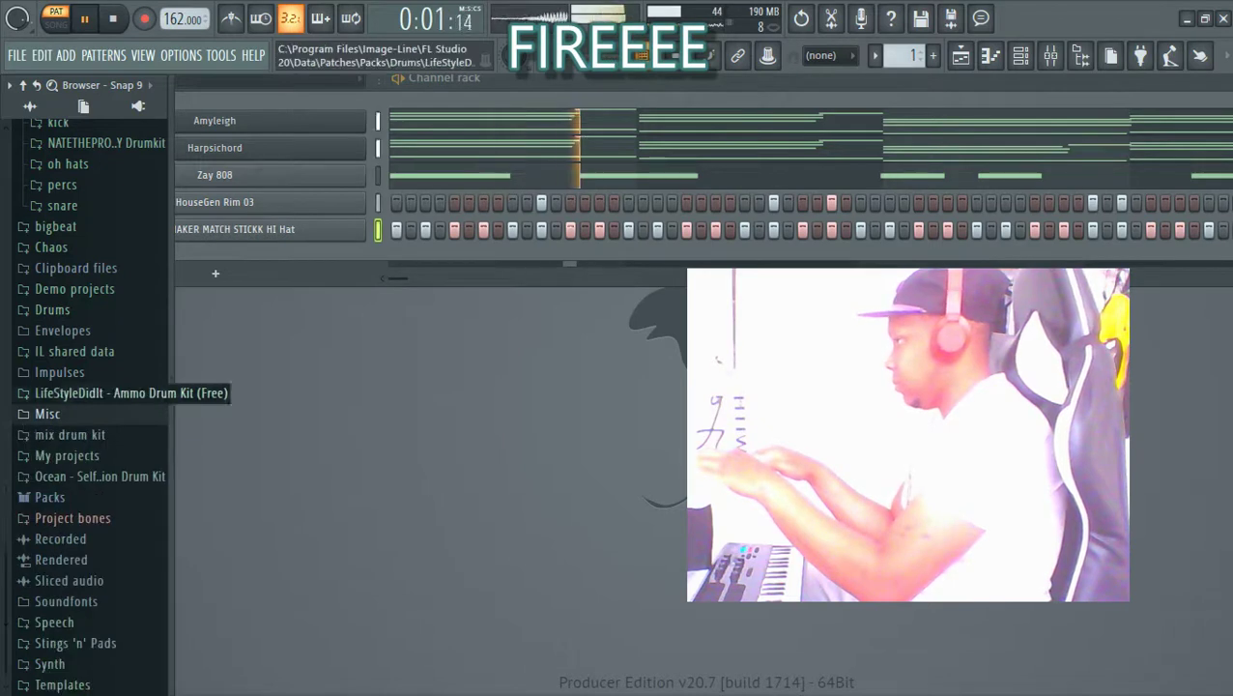
click(87, 393)
click(87, 394)
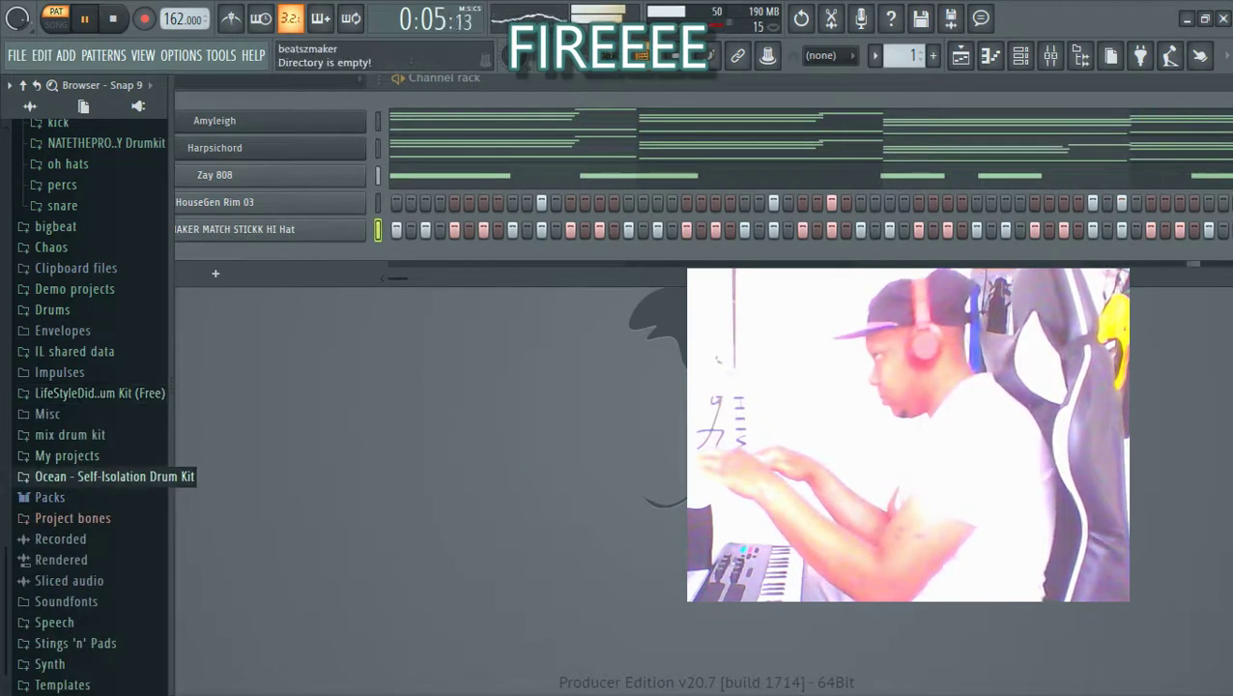
Step: Open the Packs folder and check its Drums and Beatsz Maker Drums subfolders for further drum sounds
click(49, 496)
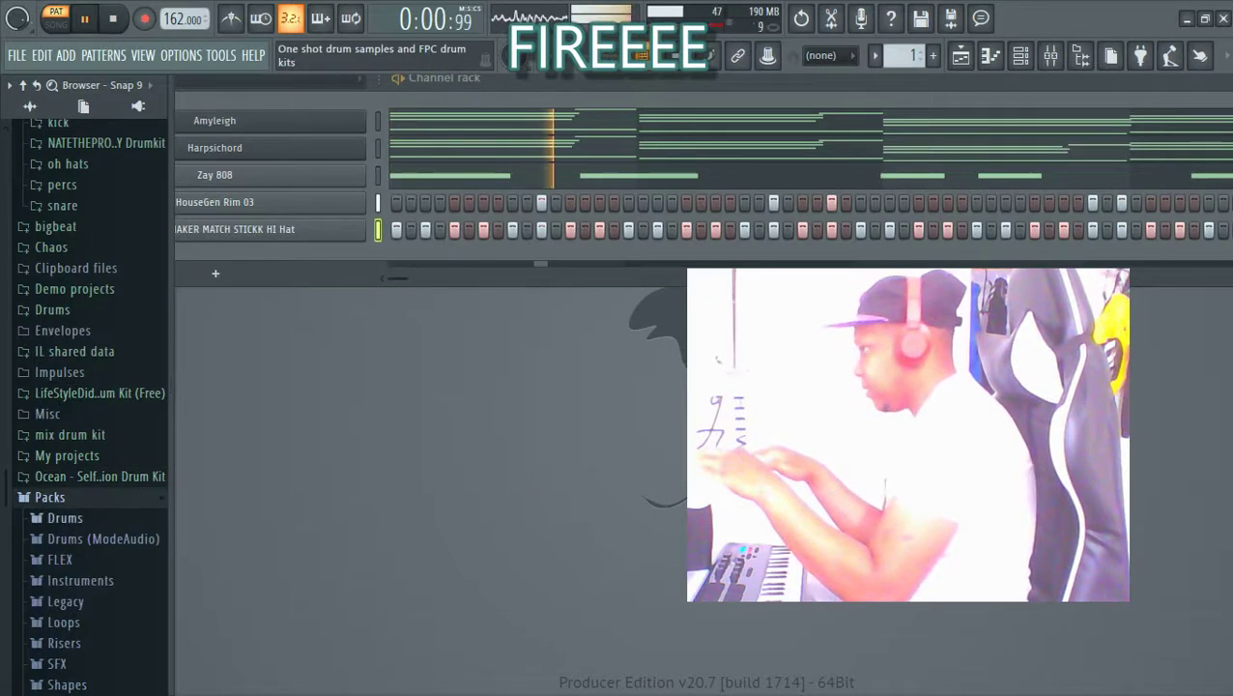
click(65, 518)
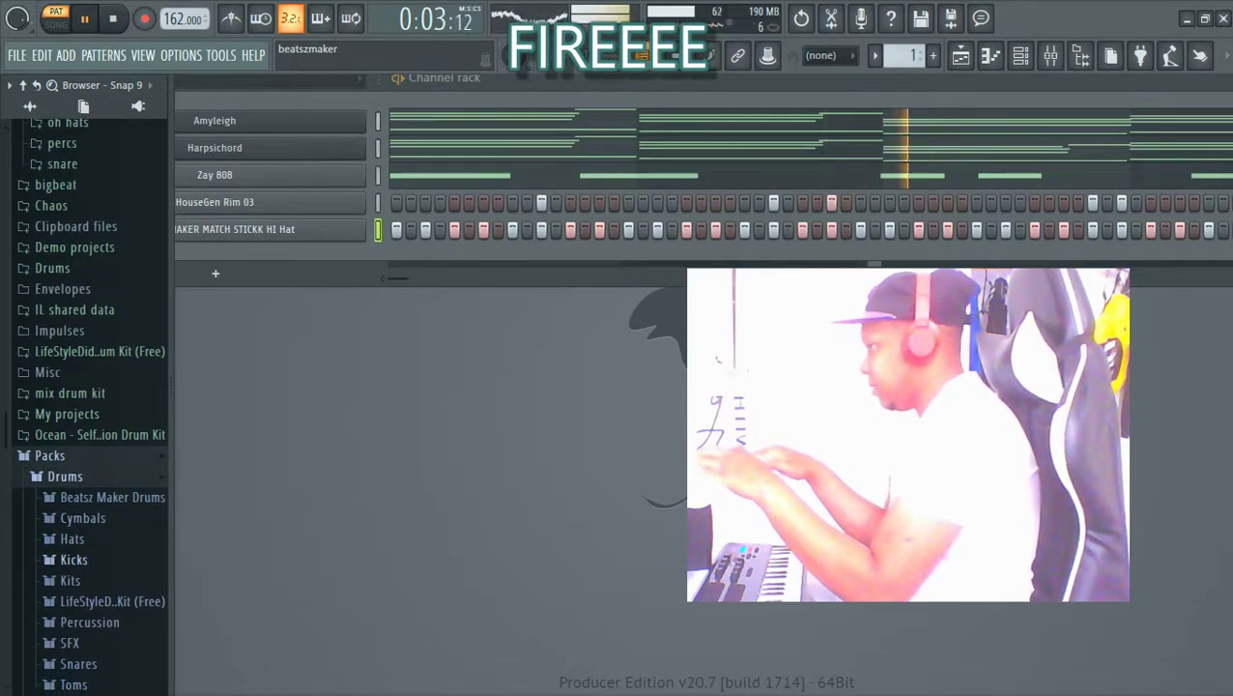
click(106, 496)
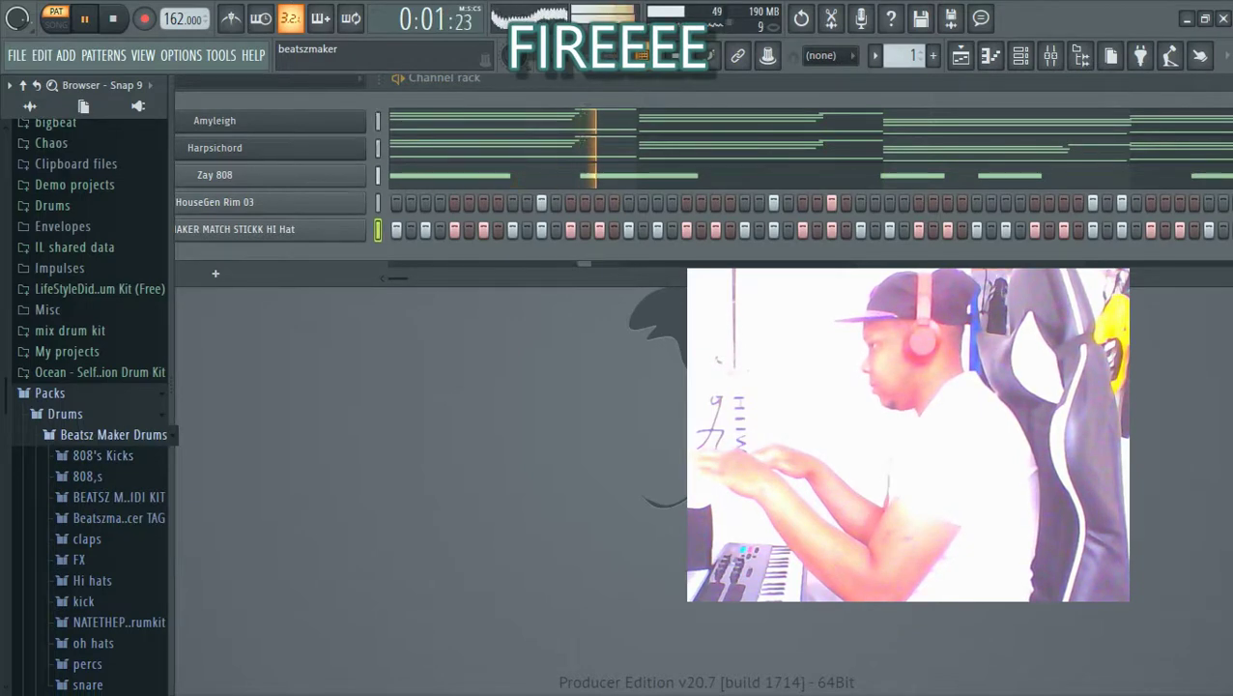
click(113, 435)
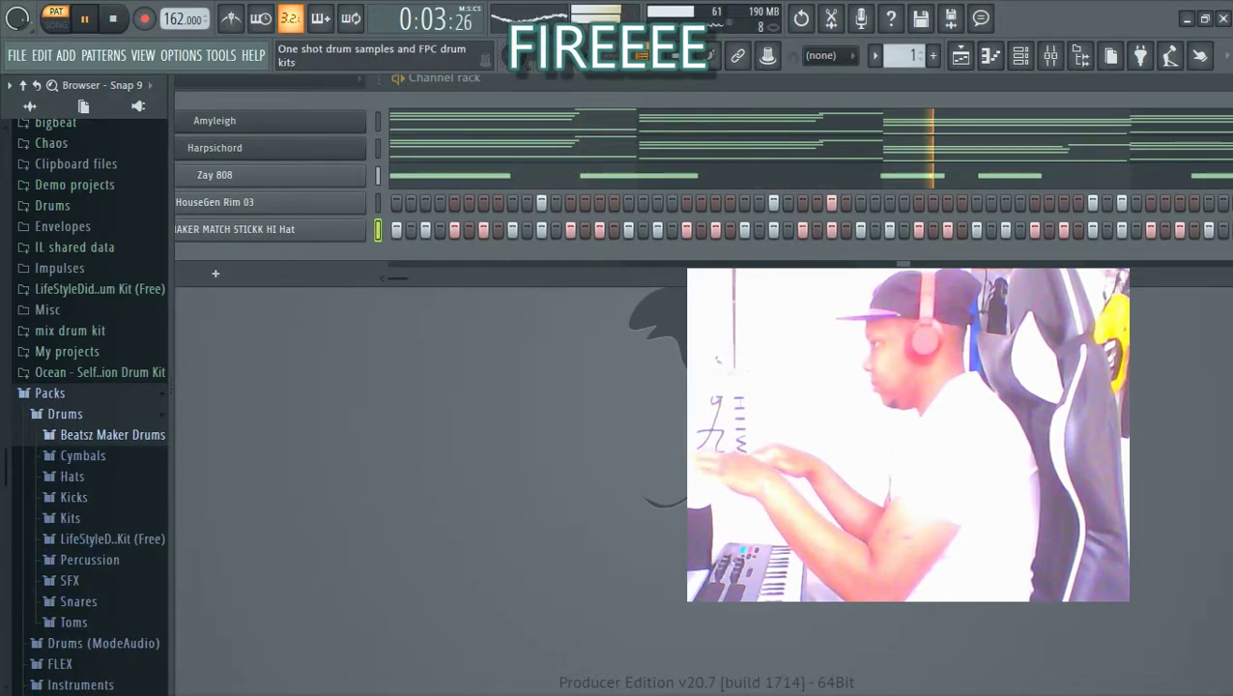
click(97, 415)
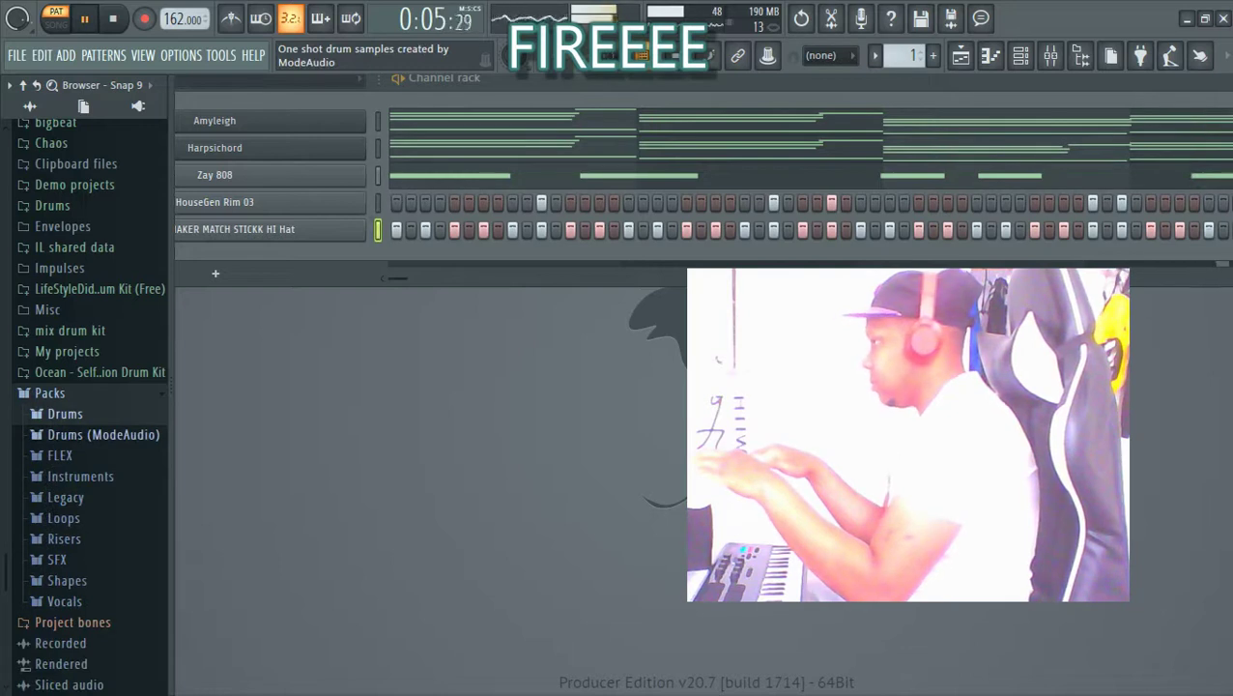
Step: Open the Kicks folder inside Drums (ModeAudio)
click(102, 435)
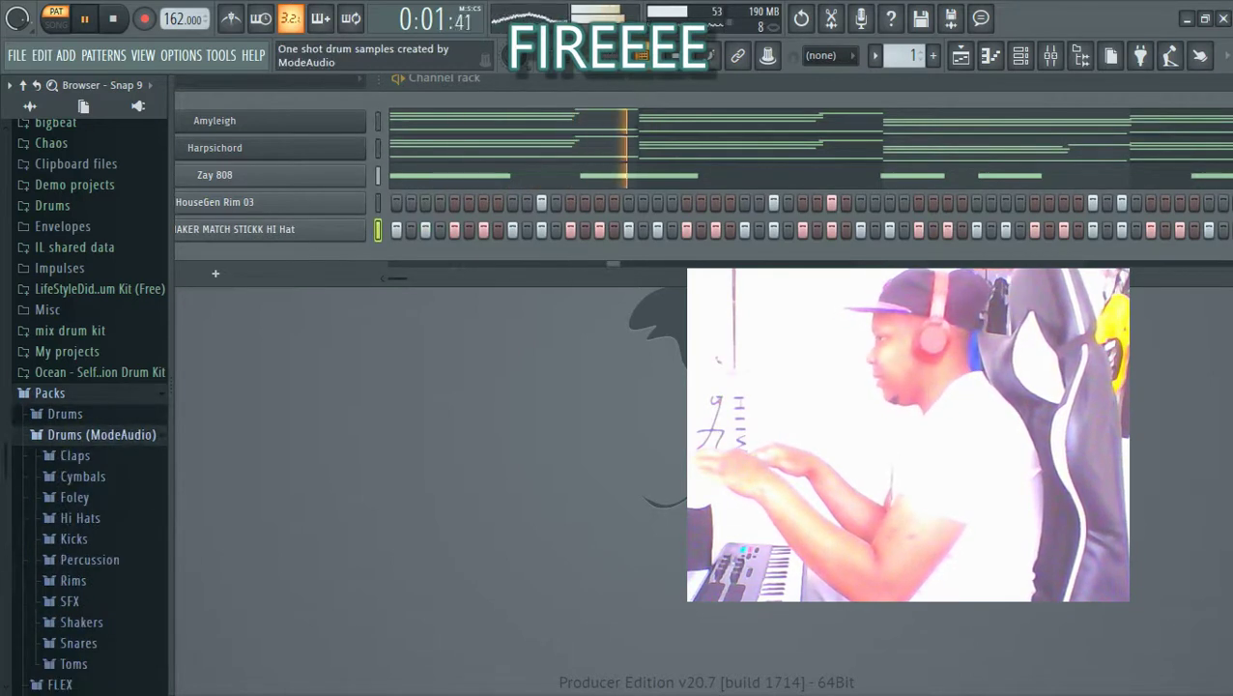
right_click(83, 534)
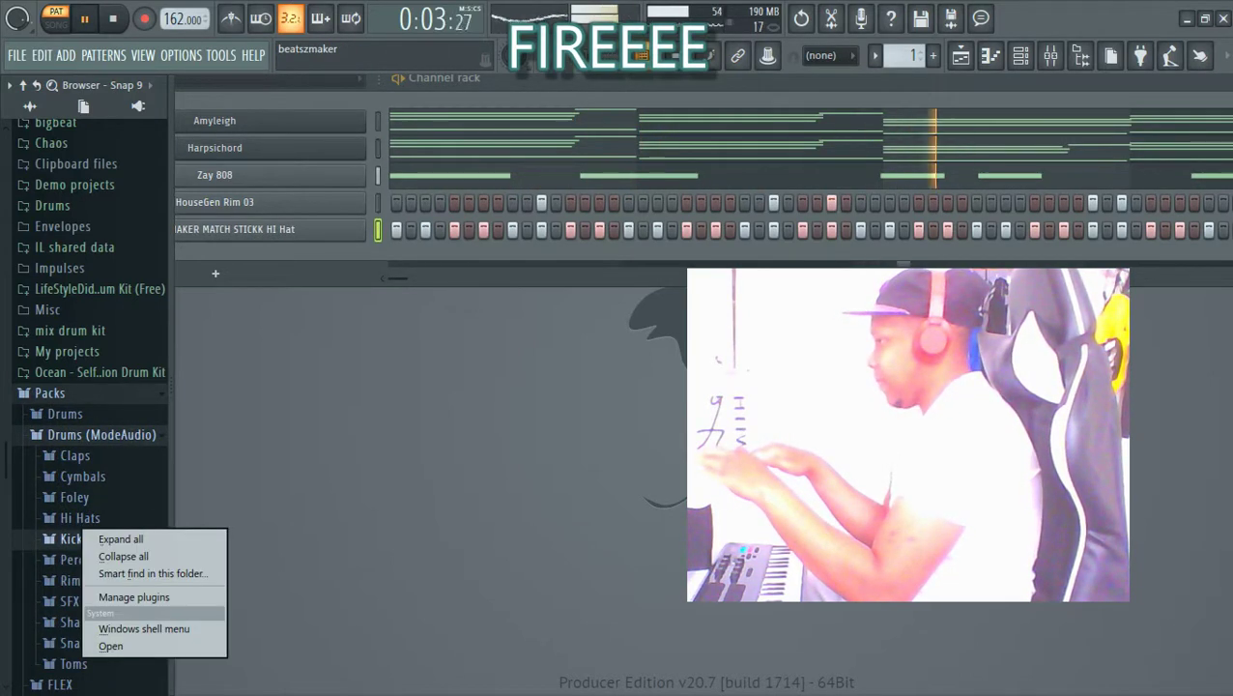
click(73, 542)
click(74, 542)
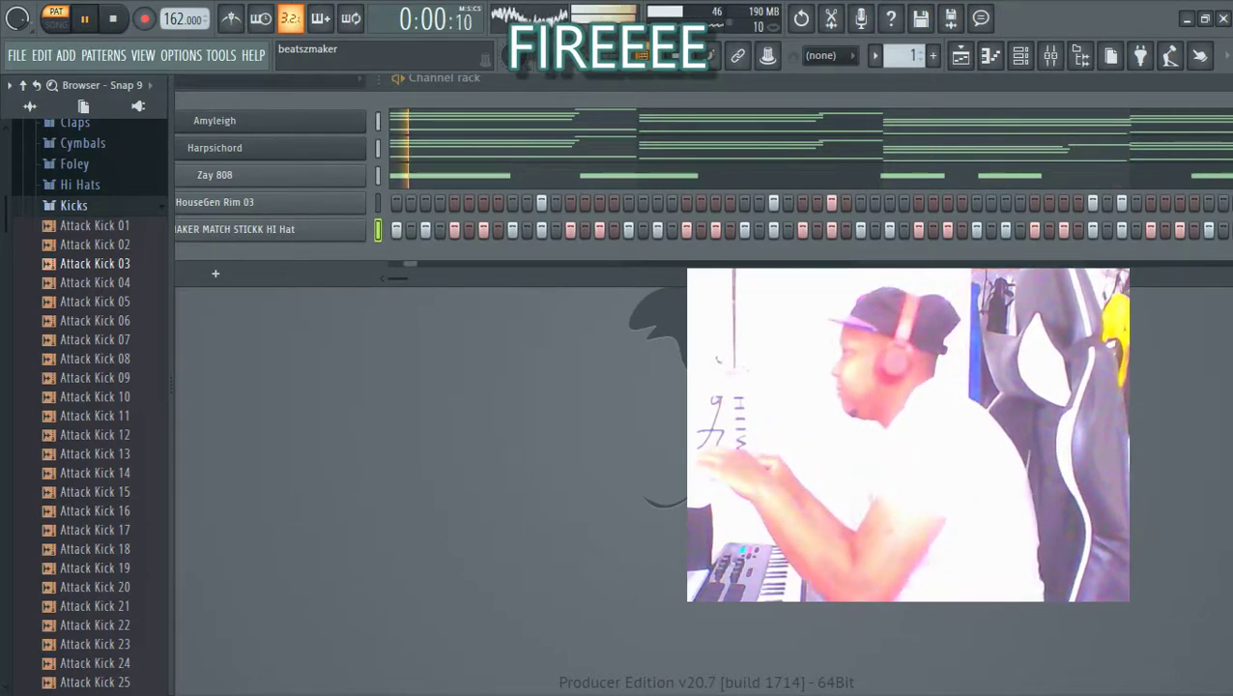
Step: Audition the Attack Kick samples between Attack Kick 01 and Attack Kick 18 against the playing beat
click(94, 264)
click(95, 283)
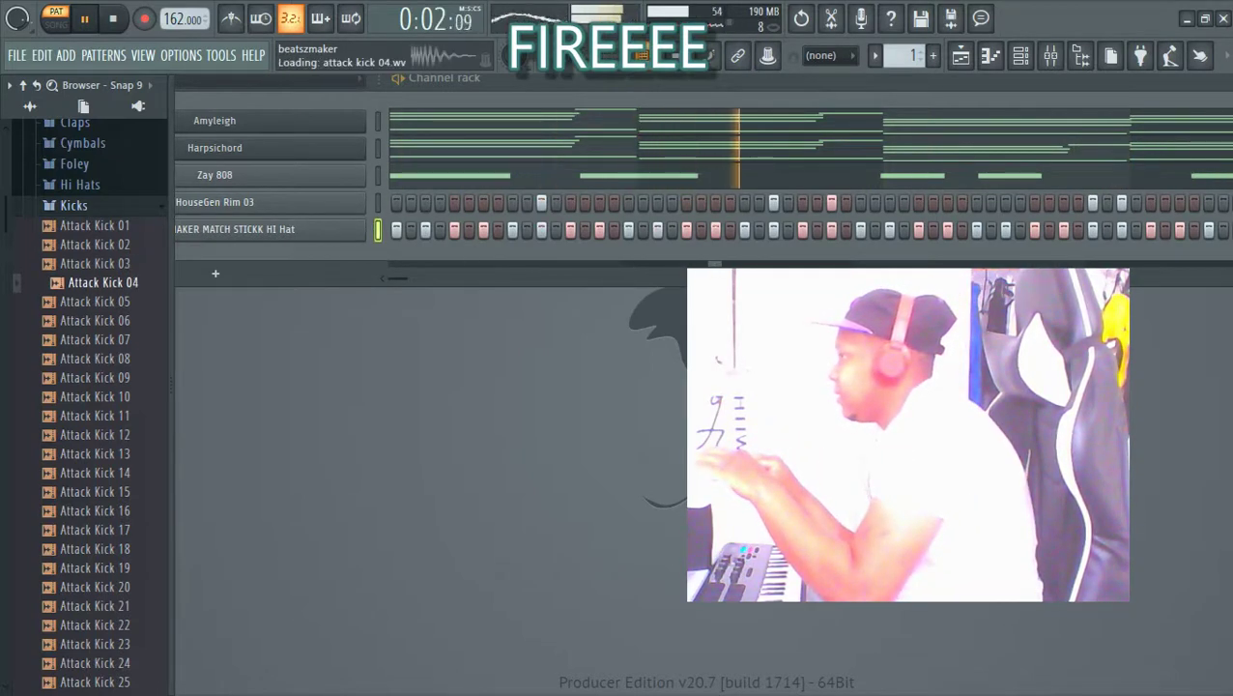
click(95, 302)
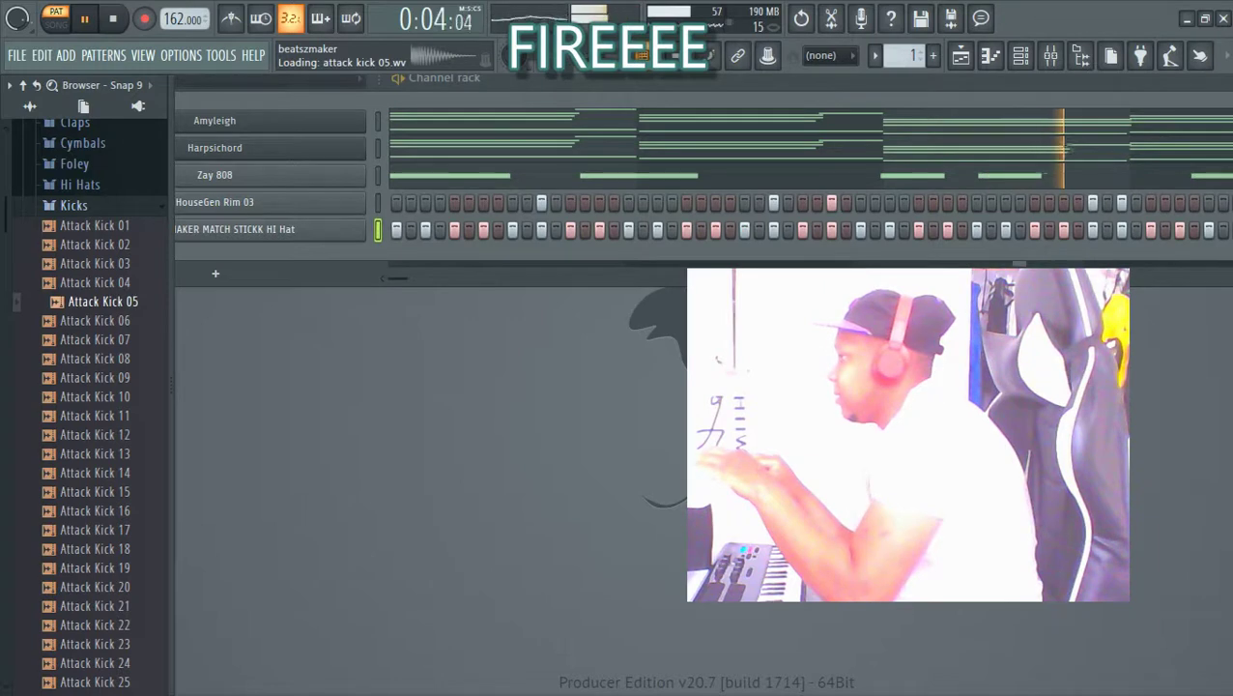
click(94, 283)
click(95, 358)
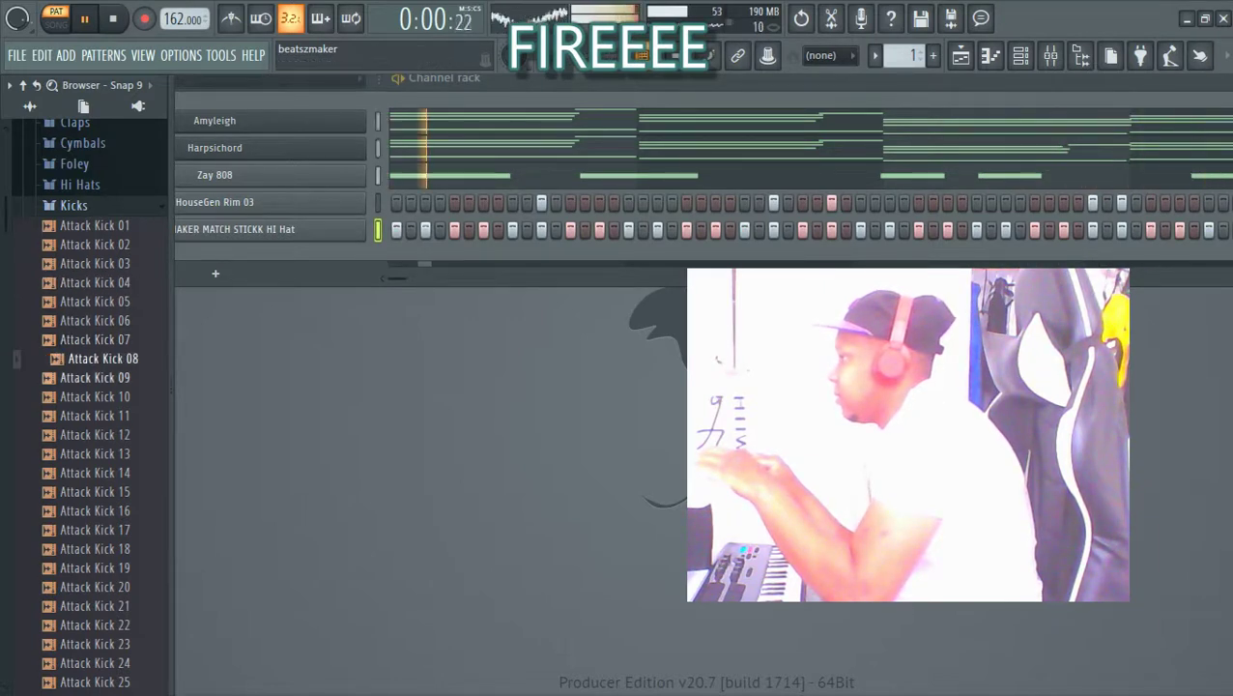
click(95, 378)
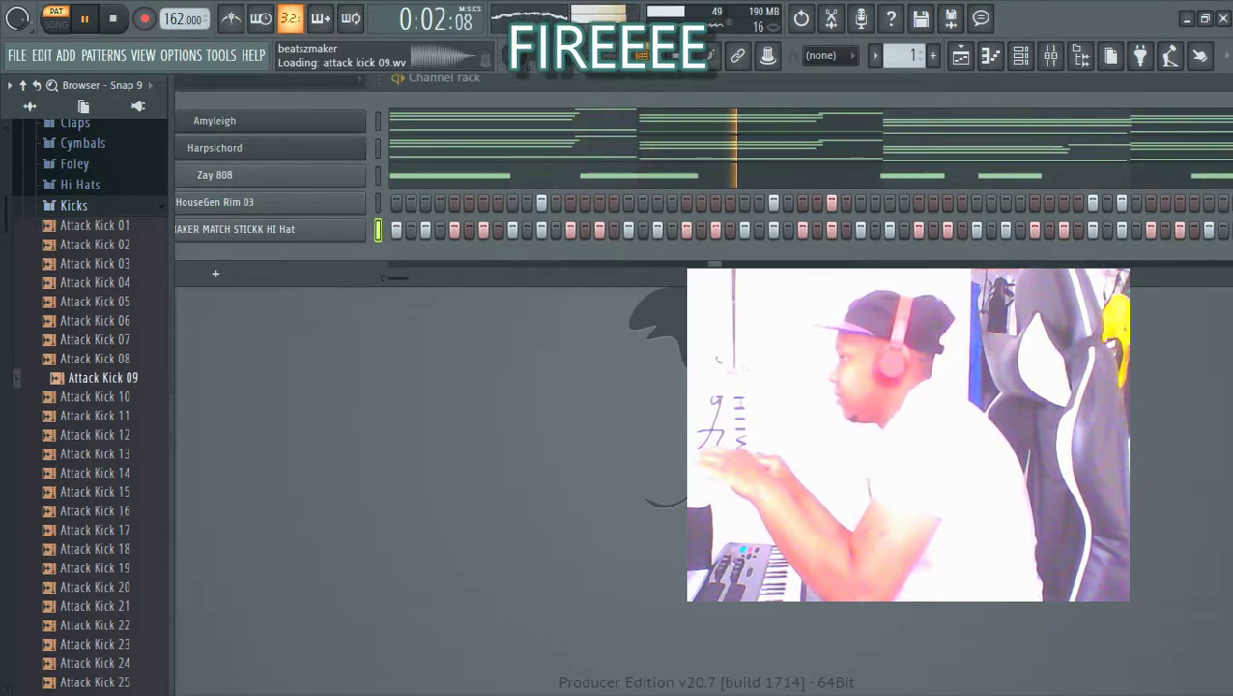
click(95, 302)
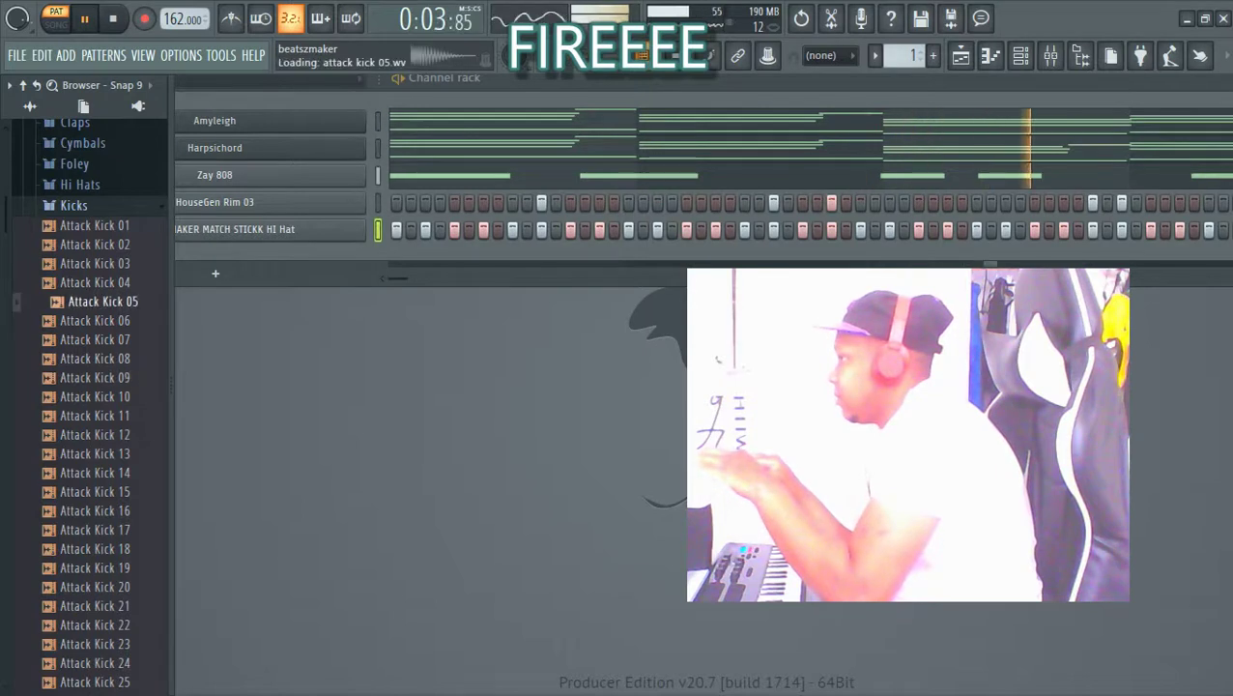
key(Up)
key(Up)
key(Up)
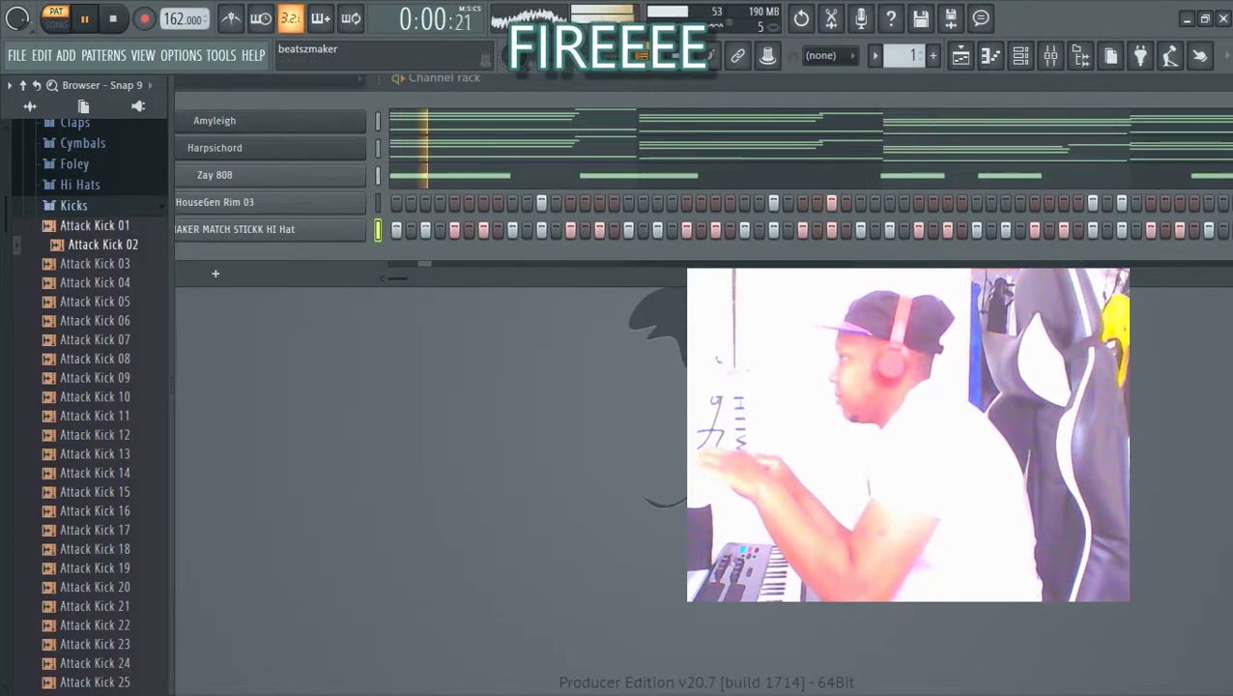
click(95, 225)
click(95, 245)
click(95, 492)
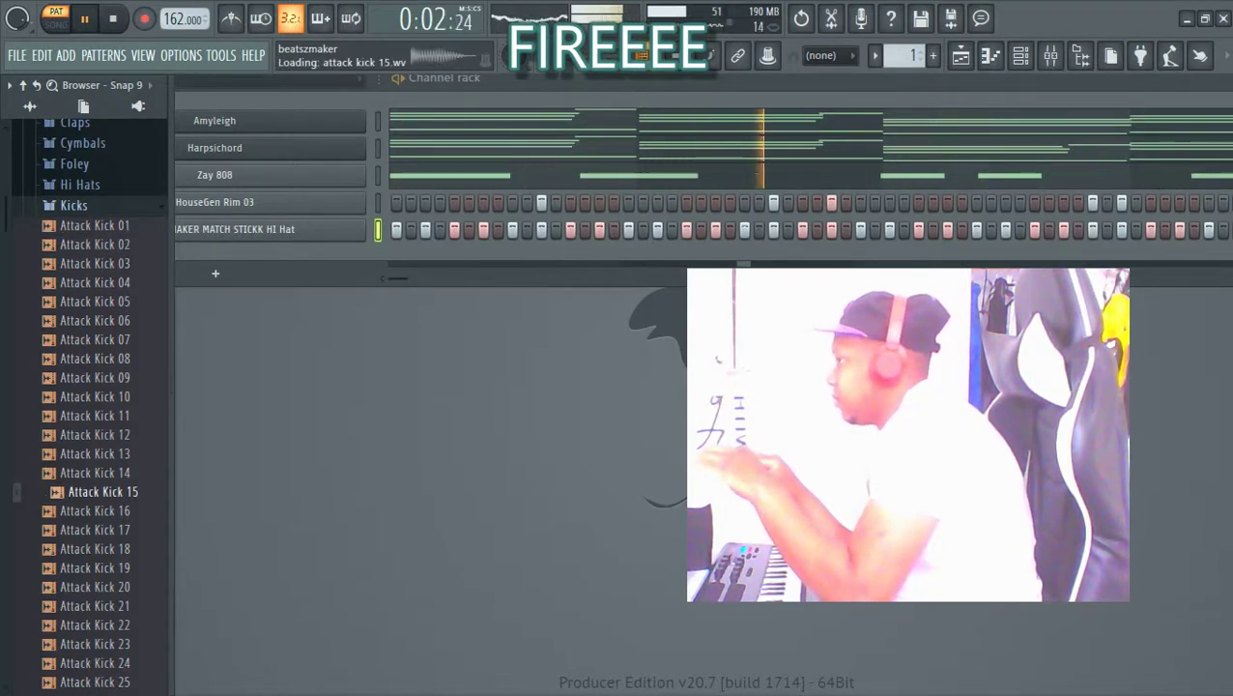
click(94, 511)
click(95, 529)
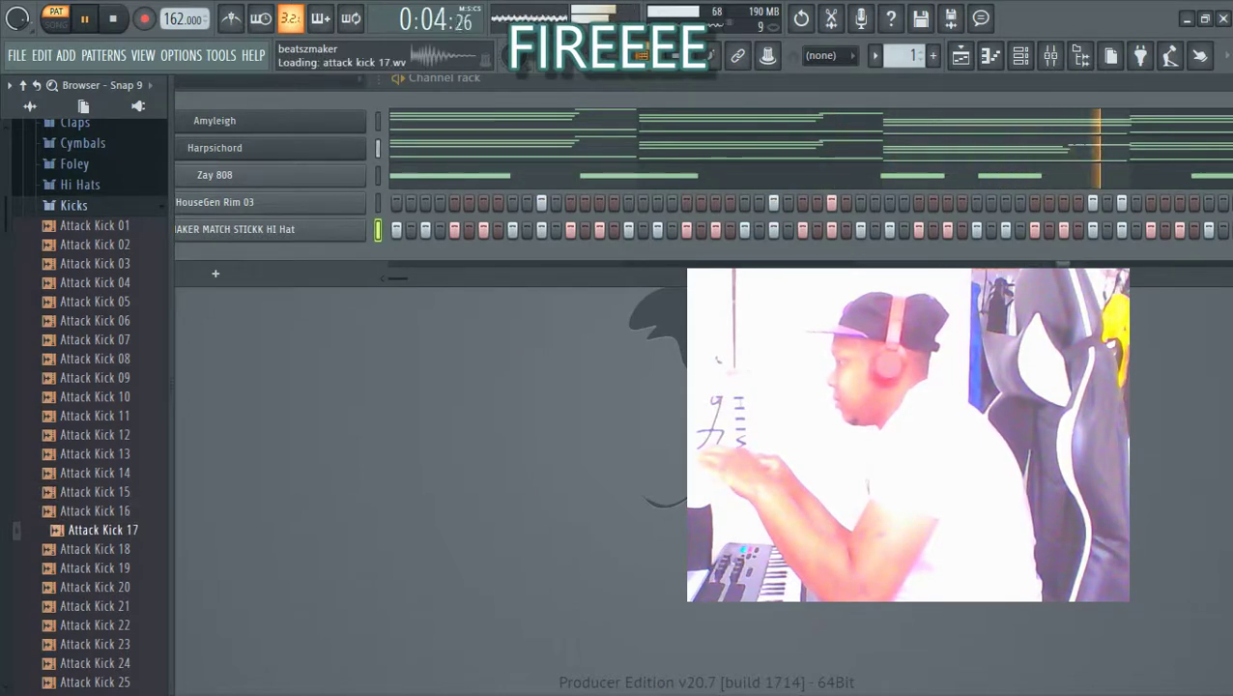
click(95, 548)
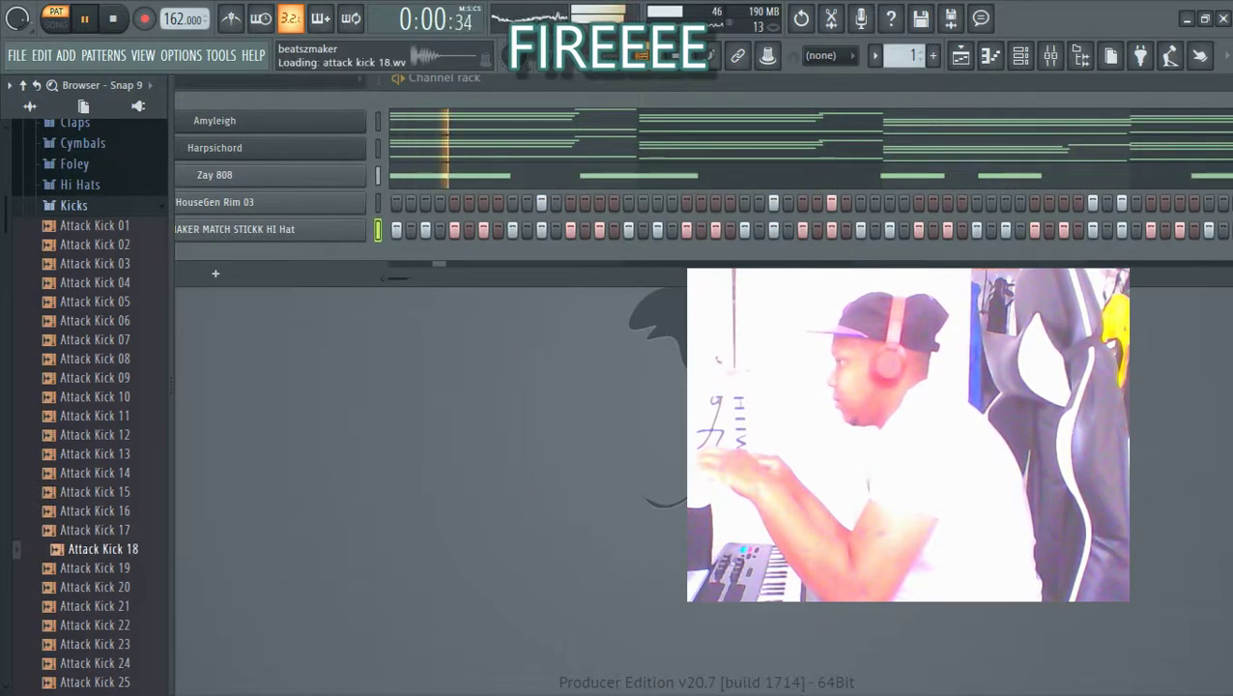
Step: Add the Attack Kick 17 sample as a new channel and place its open settings window below the channel rack
drag(103, 530, 217, 259)
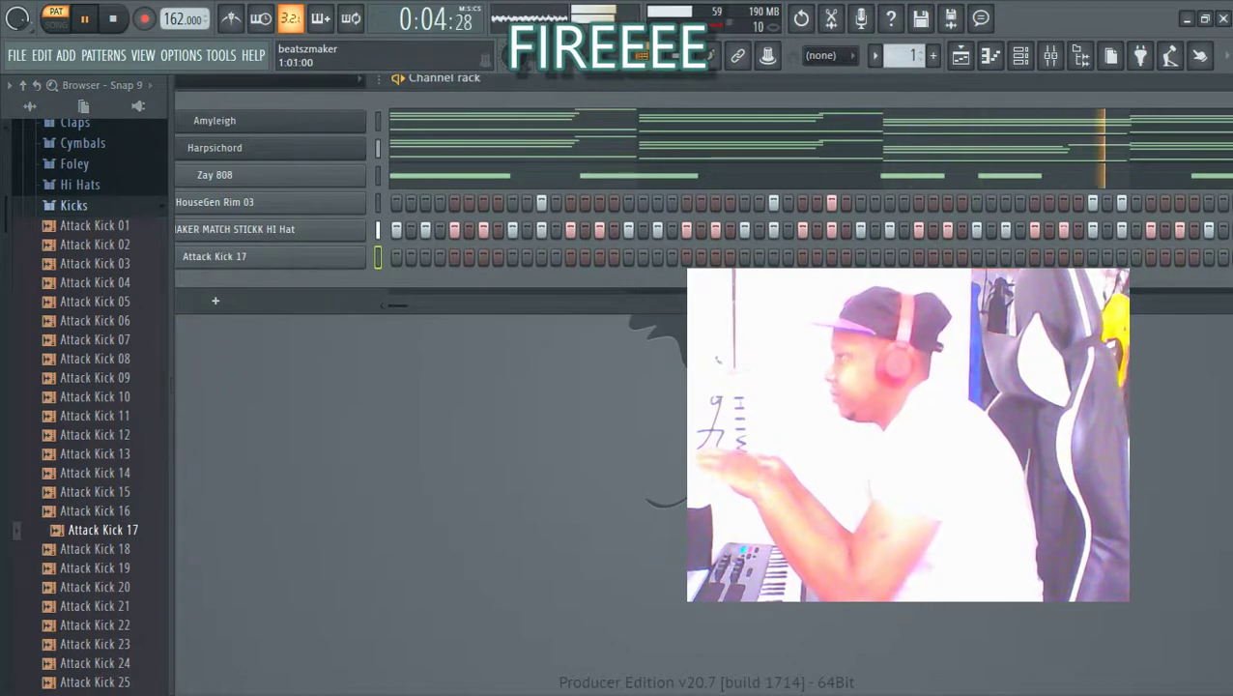
click(397, 257)
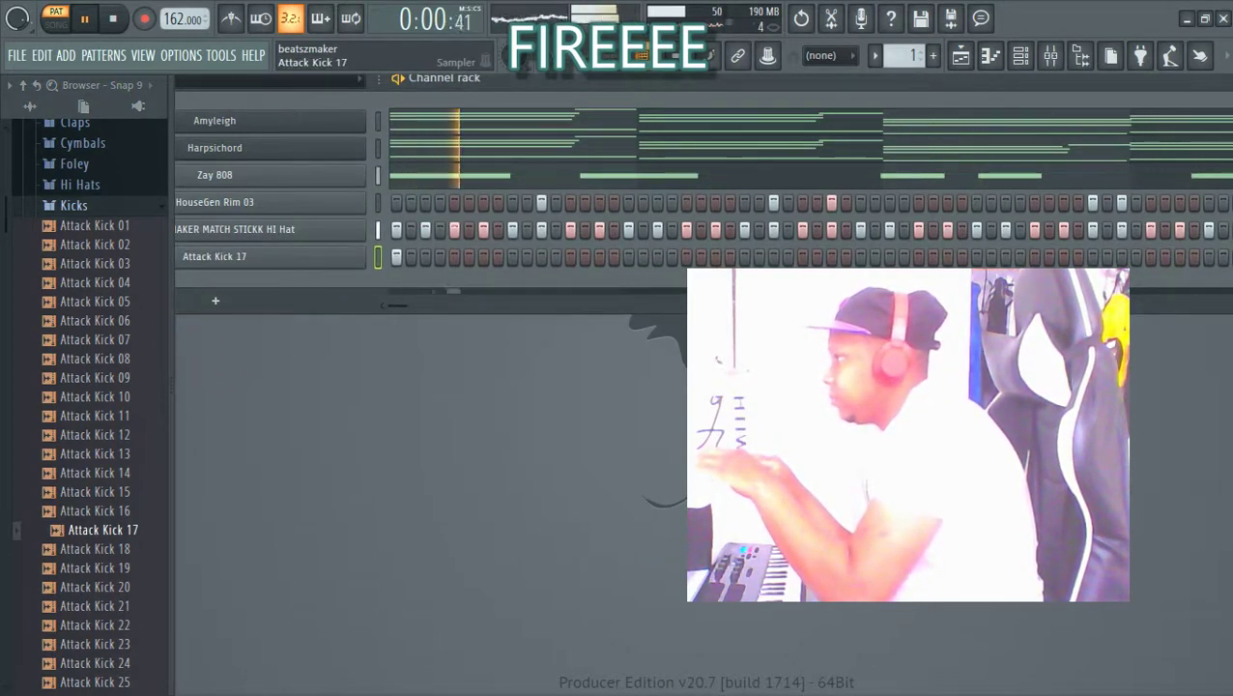
click(215, 256)
drag(541, 334, 377, 195)
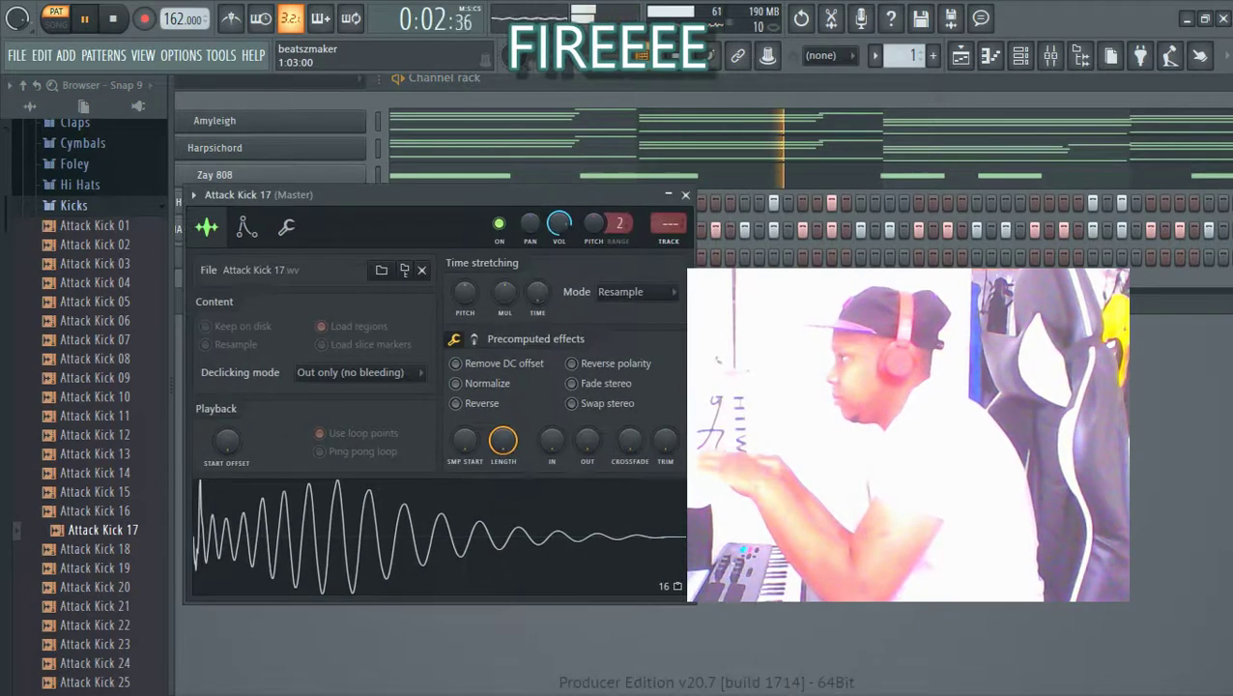
drag(559, 223, 514, 451)
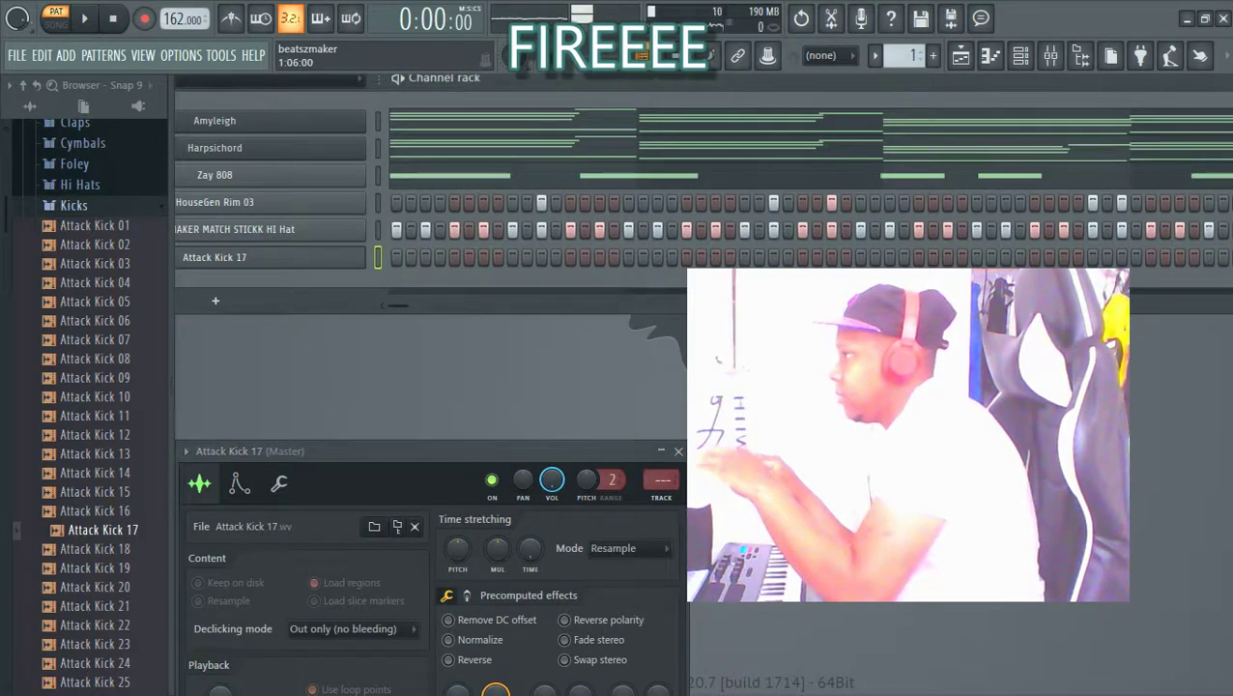
Step: Program the Attack Kick 17 channel with hits on steps 7, 11, 21, 27, 35, 43, 47, 53 and 59
key(space)
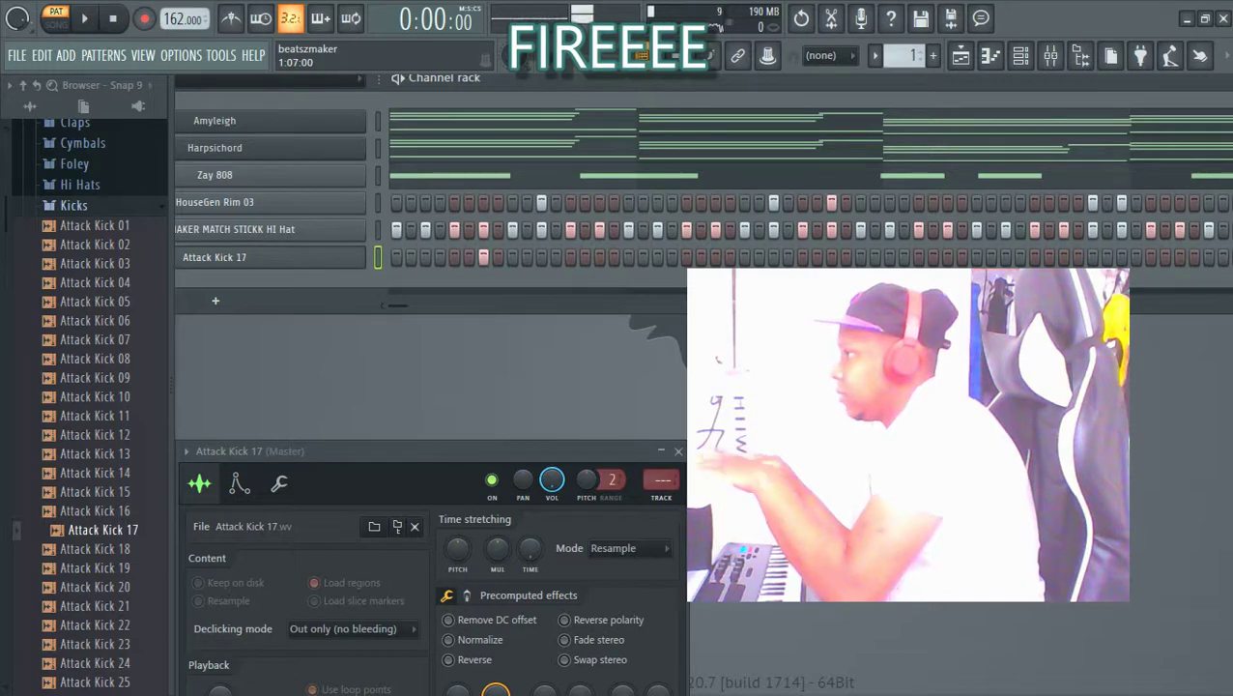
key(space)
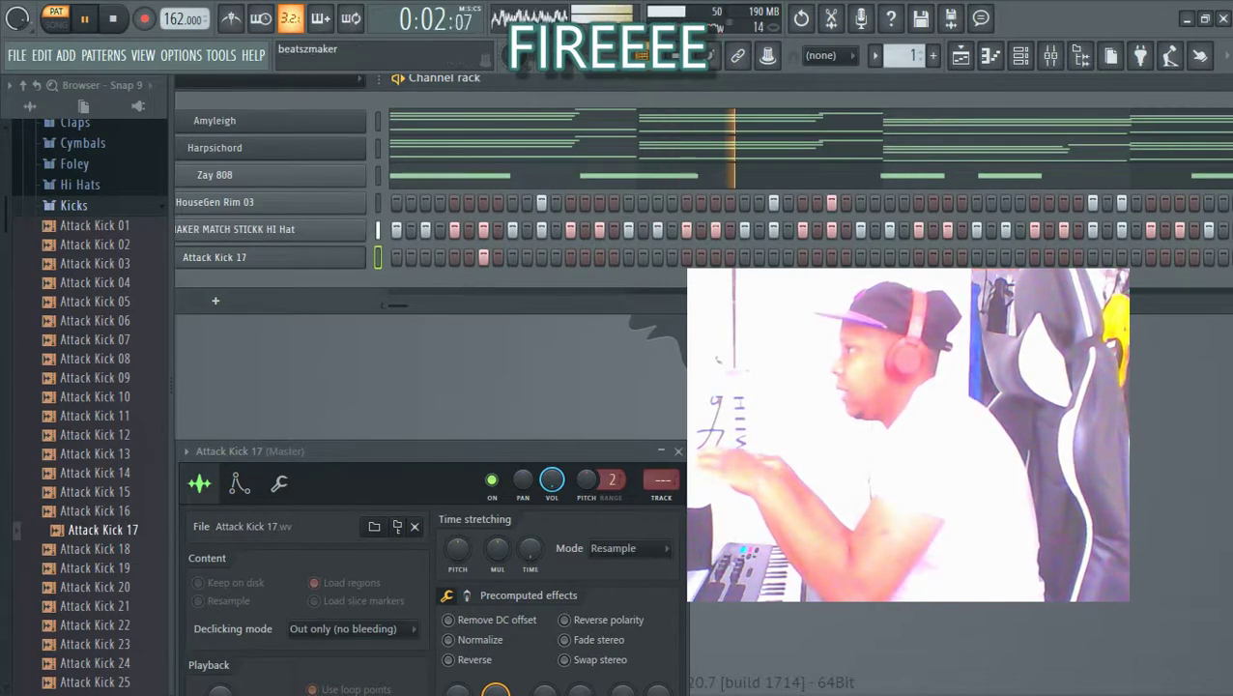
drag(580, 79, 468, 78)
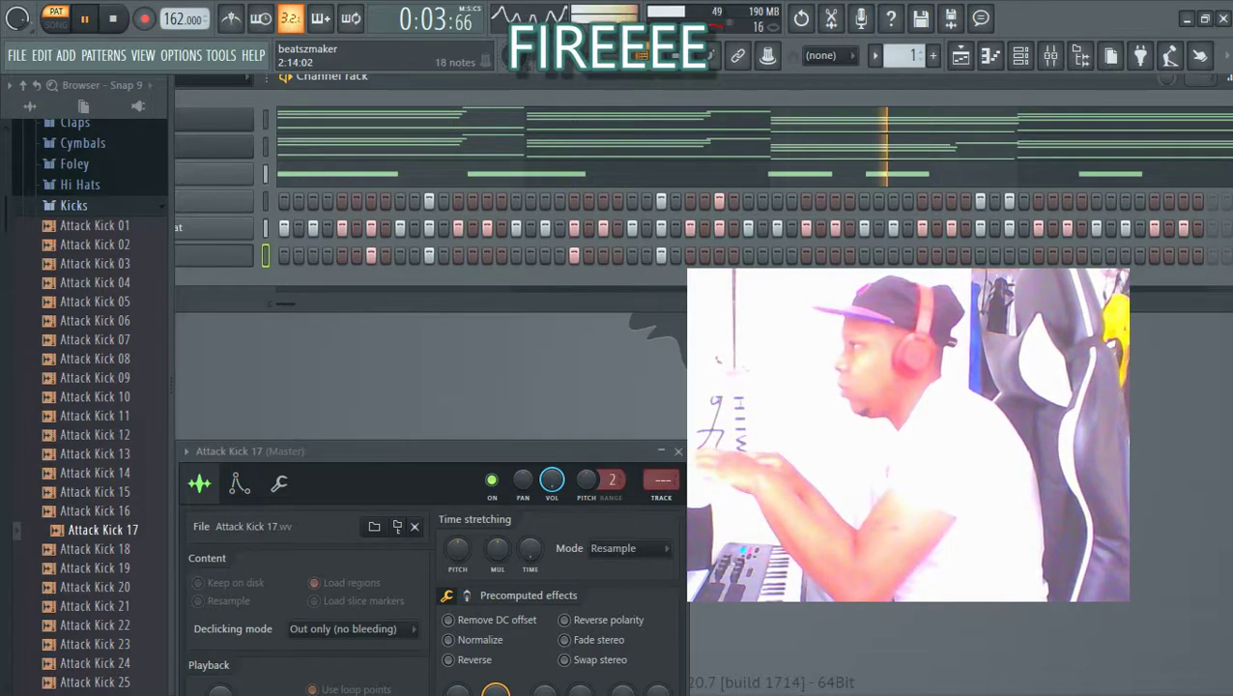
drag(676, 81, 473, 78)
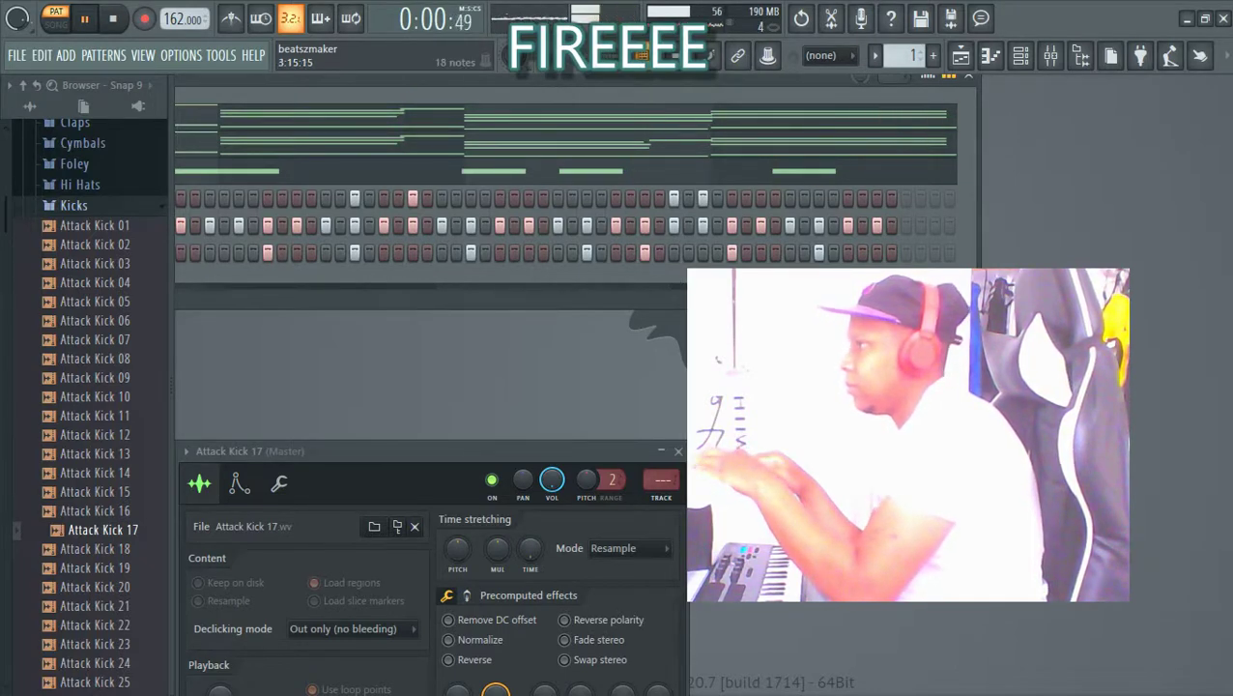
Step: Add extra in-between hits to the BEATSZ MAKER MATCH STICKK HI Hat pattern while the beat plays
drag(650, 94, 1216, 102)
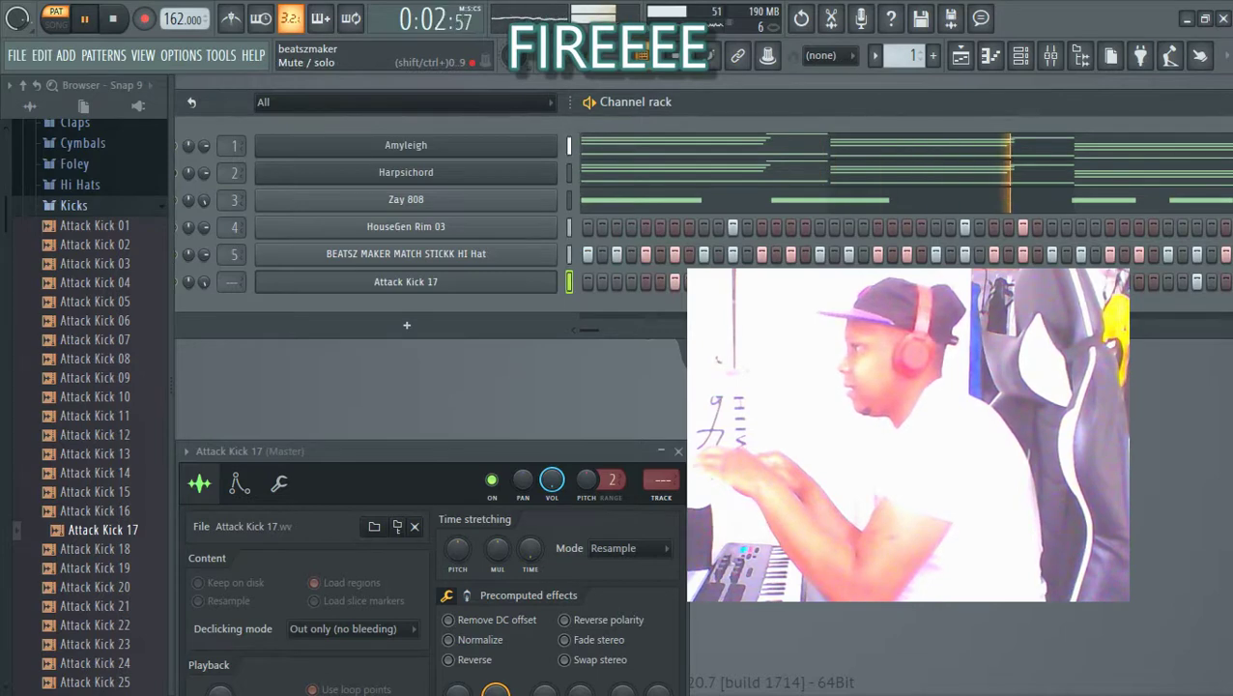
drag(754, 101, 598, 87)
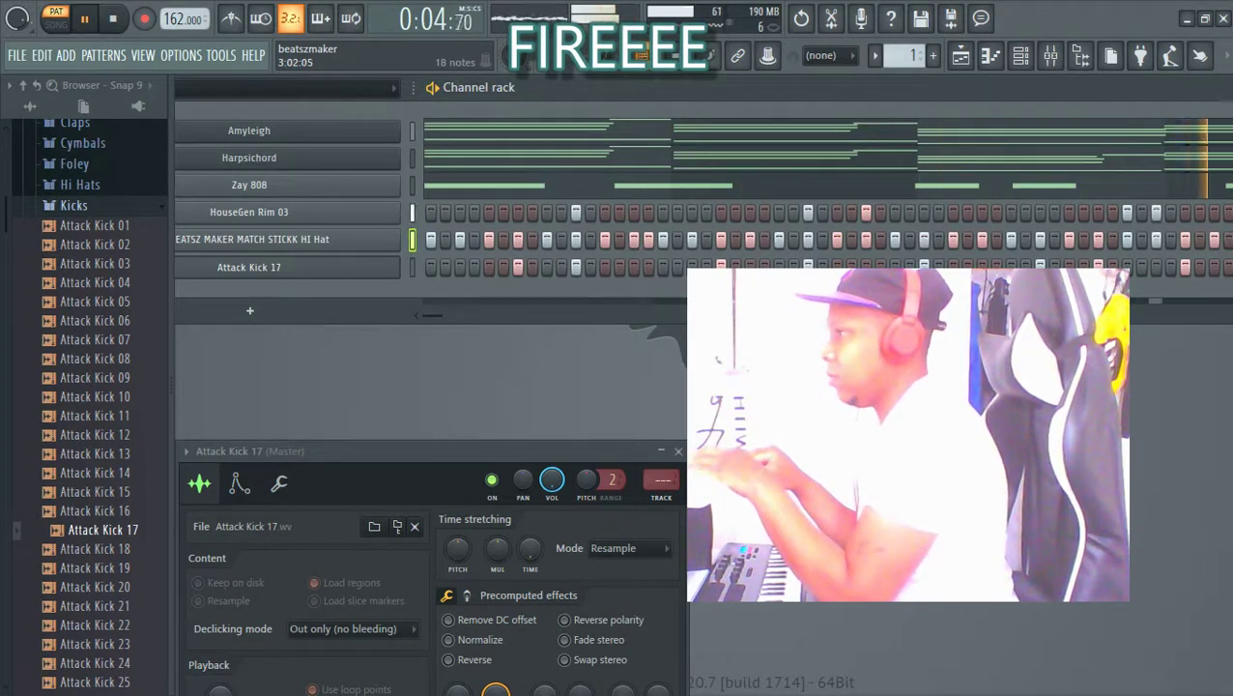
drag(599, 88, 439, 73)
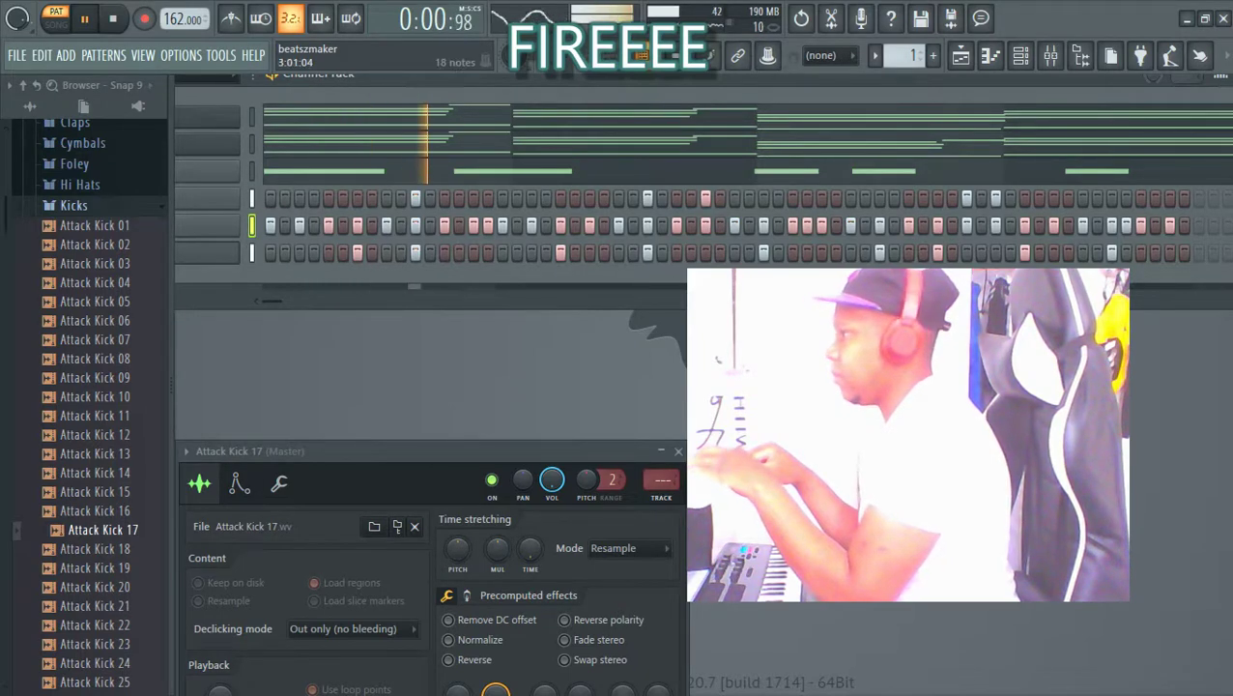
Step: Mute the Harpsichord channel, switch the muted Amyleigh channel back on and stop playback
drag(435, 79, 794, 107)
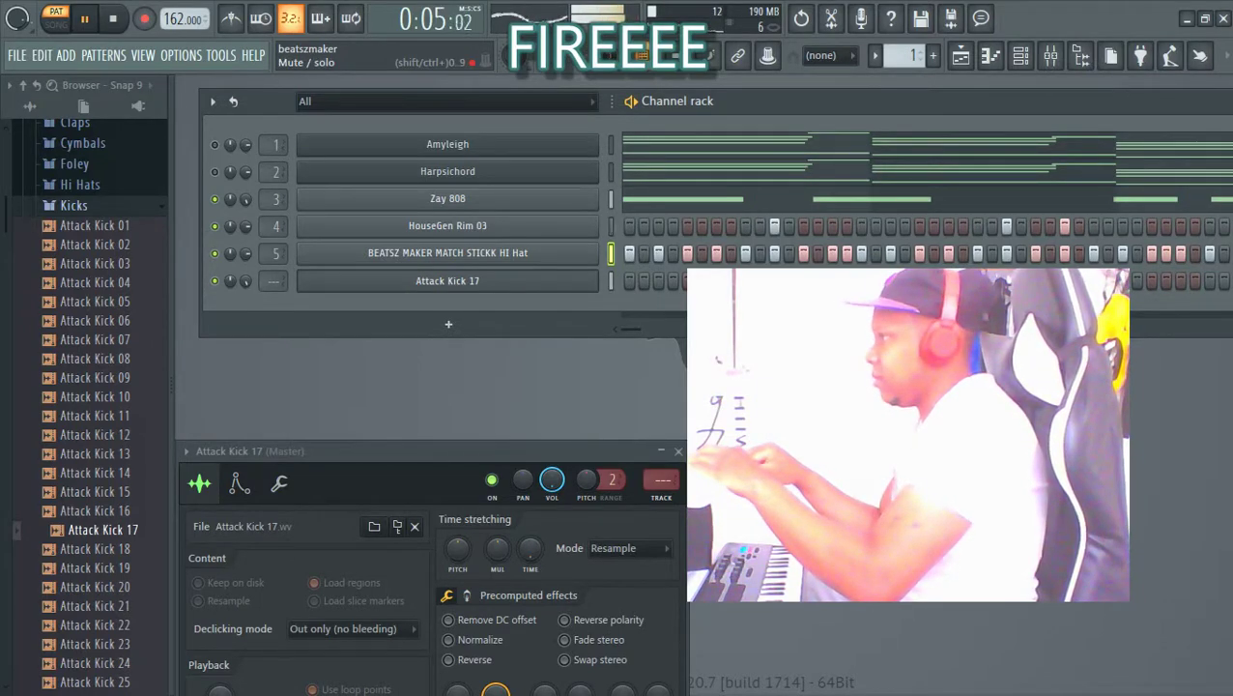
click(214, 173)
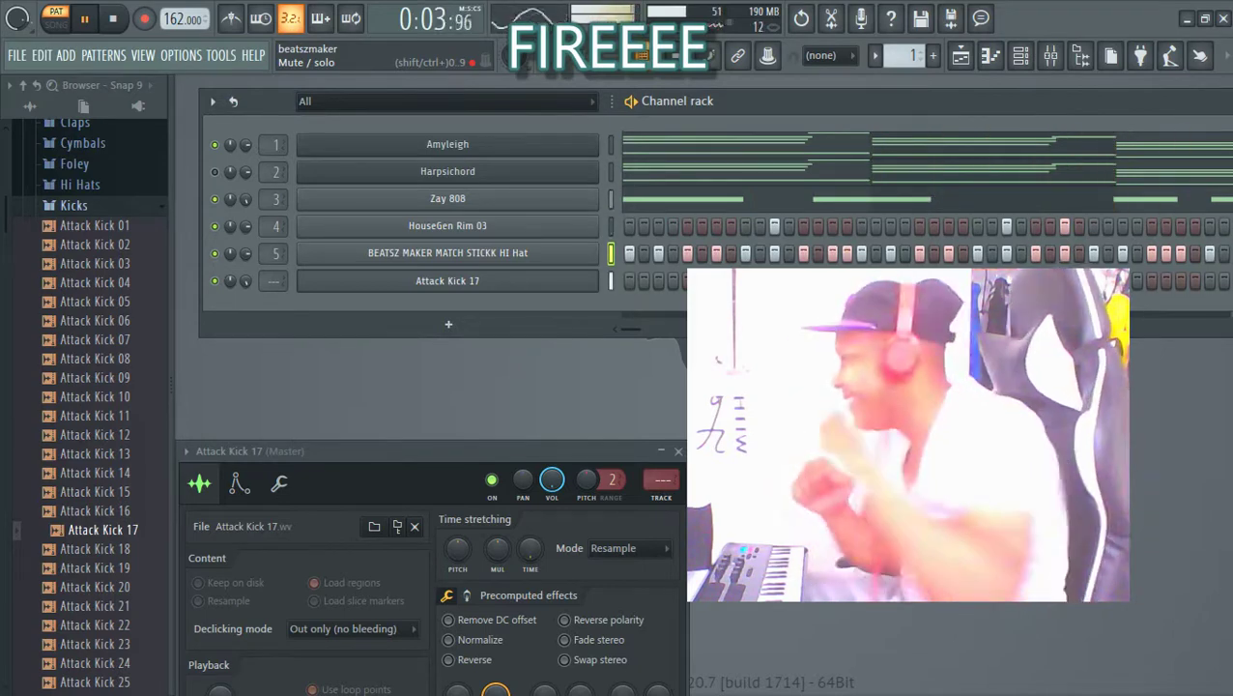
key(space)
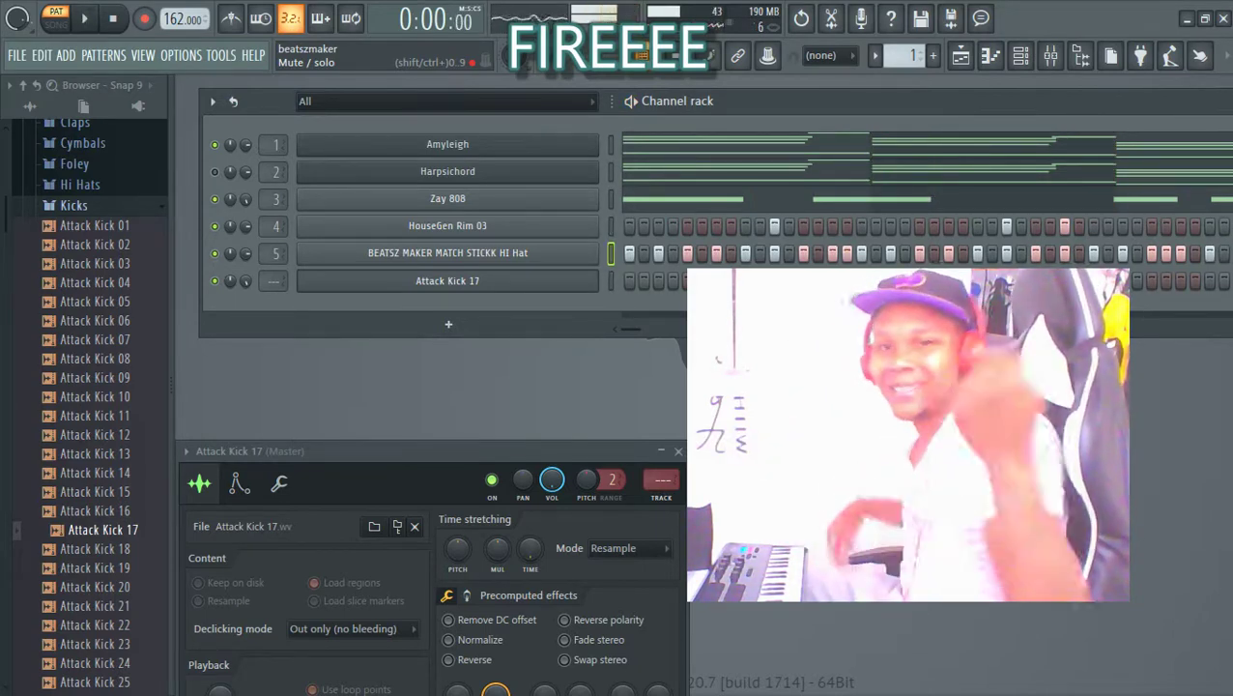